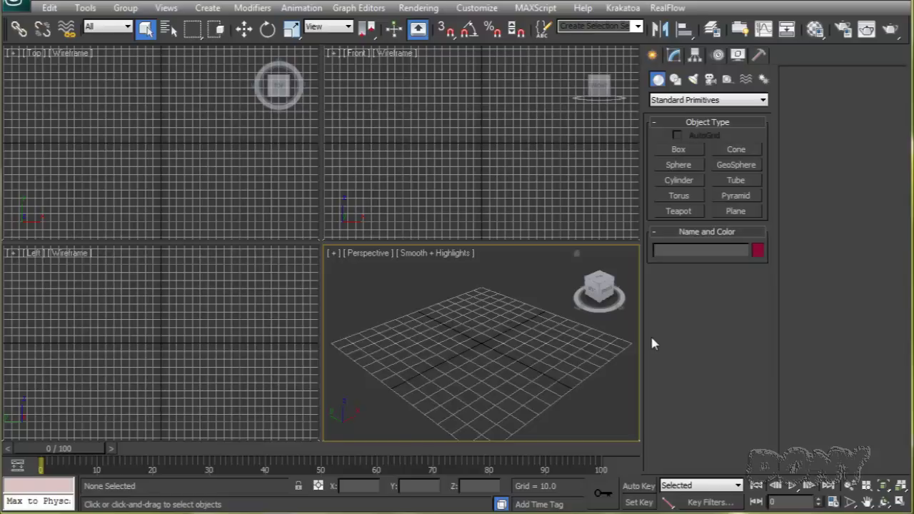
- Create a sphere at the grid centre and give its position a Motion Capture controller
click(695, 166)
drag(482, 342, 492, 351)
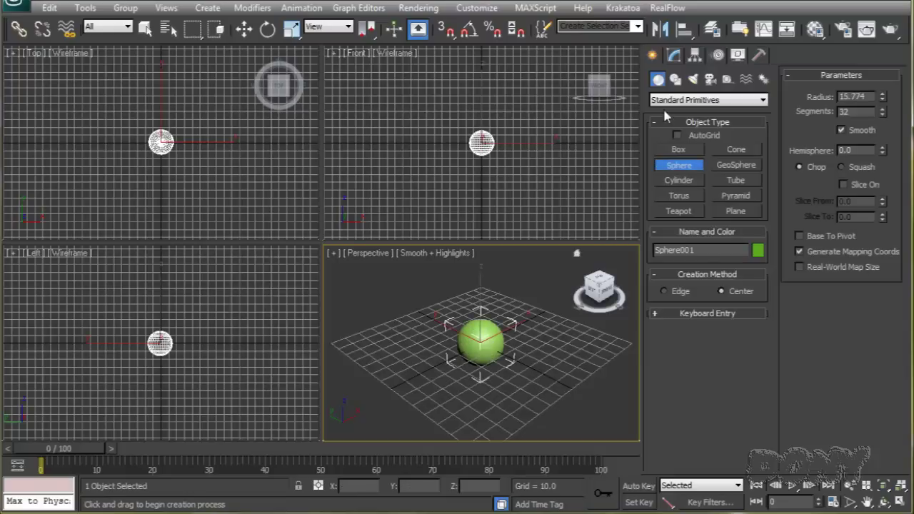
click(719, 57)
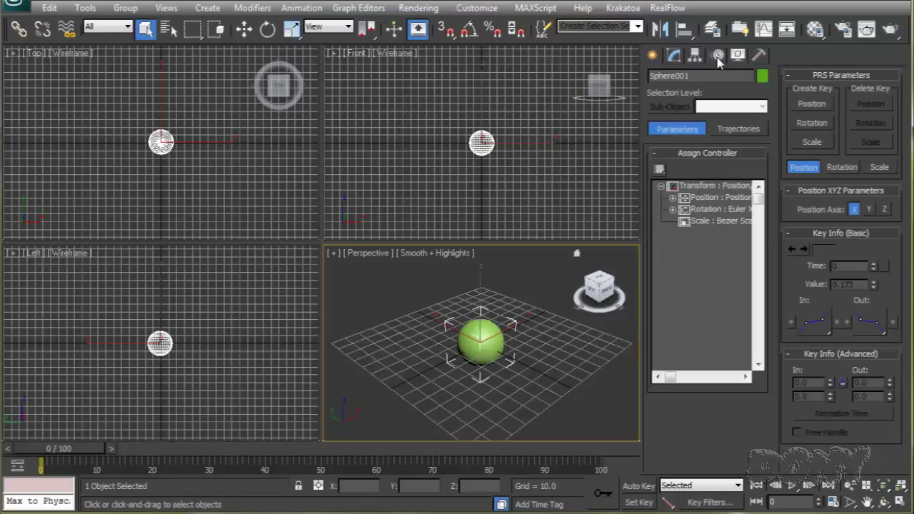
click(710, 198)
click(660, 170)
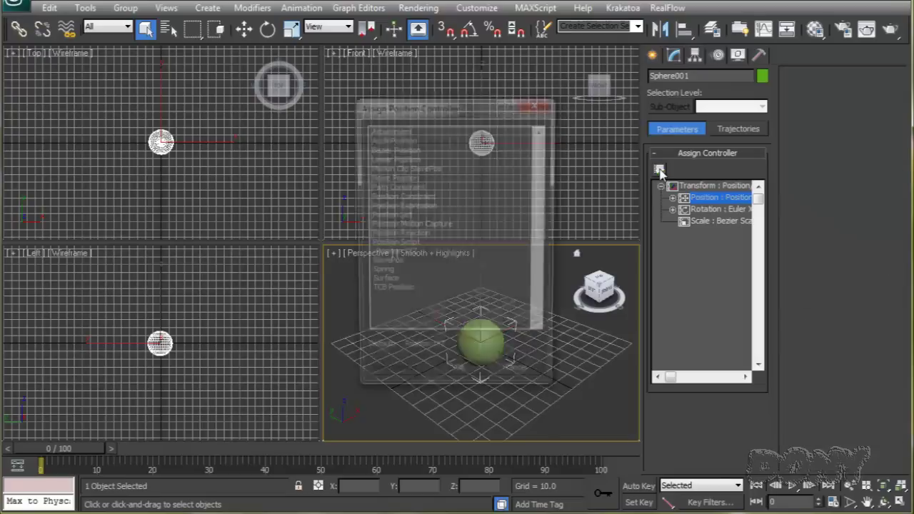
double_click(396, 224)
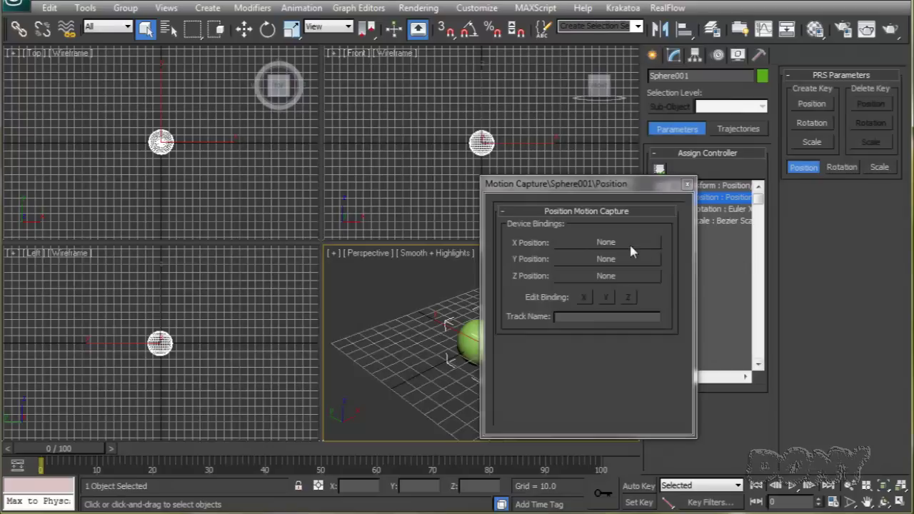
- Bind the X, Y and Z position to the Joystick input device and close the settings
click(623, 242)
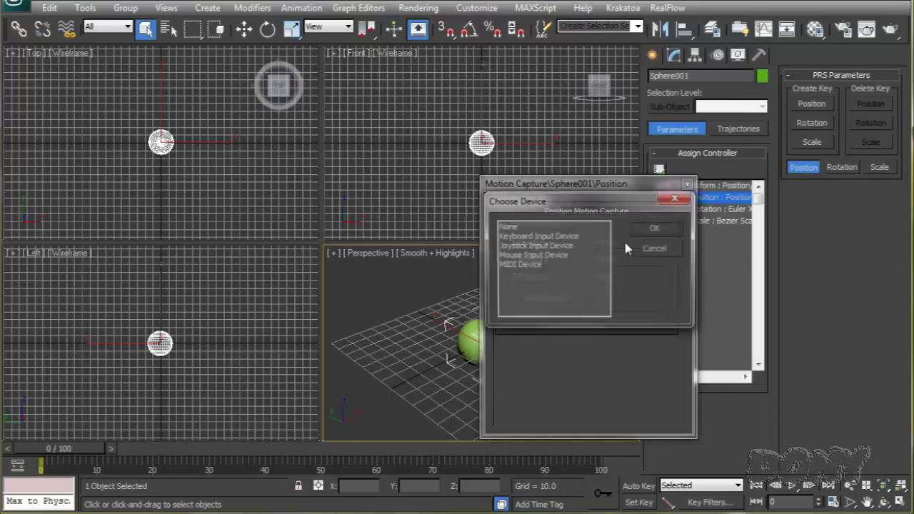
click(544, 247)
double_click(545, 253)
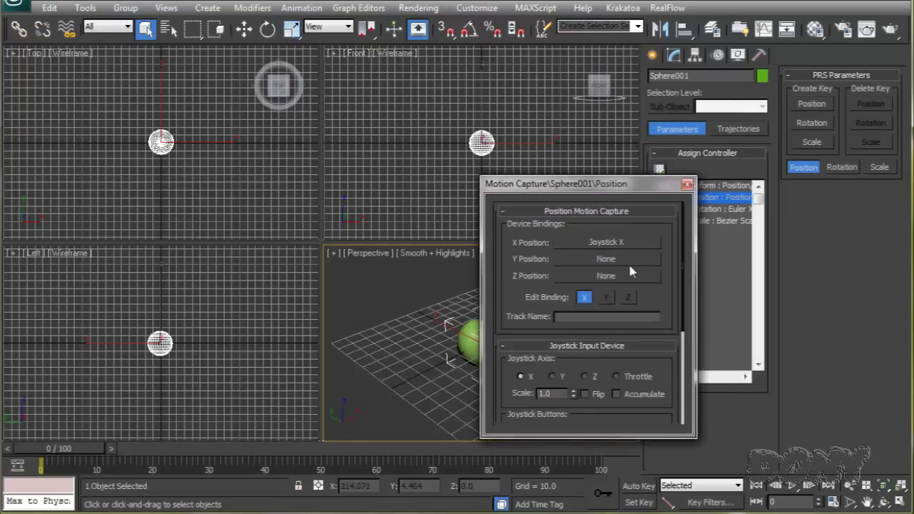
click(609, 261)
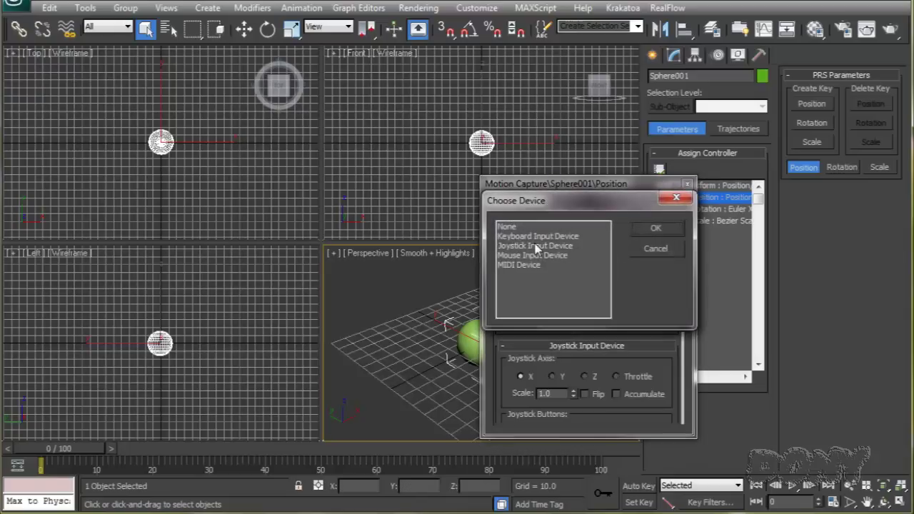
click(536, 246)
double_click(536, 246)
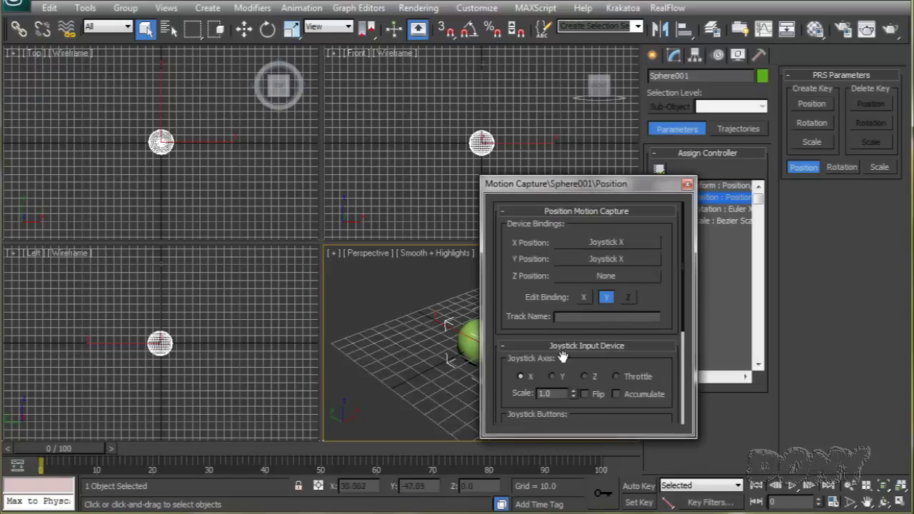
click(607, 277)
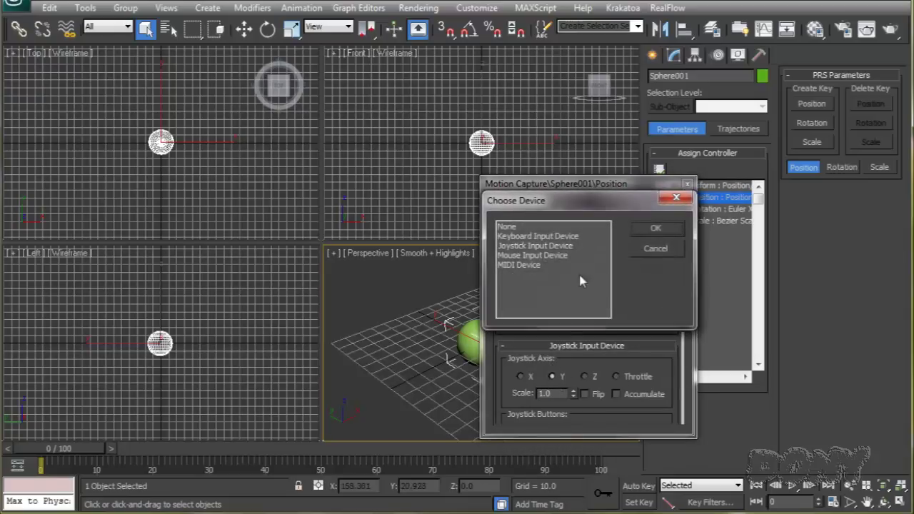
click(538, 245)
double_click(538, 246)
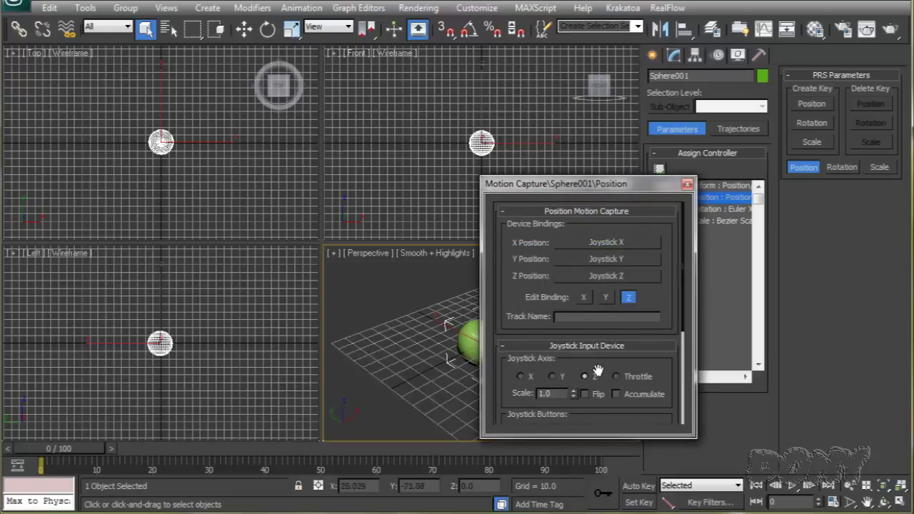
click(687, 185)
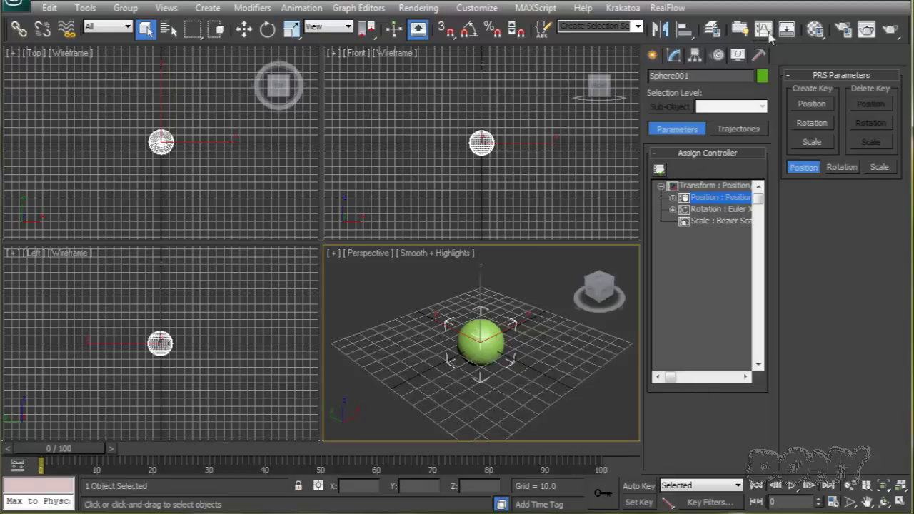
- Run and stop a live joystick test on the Sphere001\Position track in the Motion Capture utility
click(759, 56)
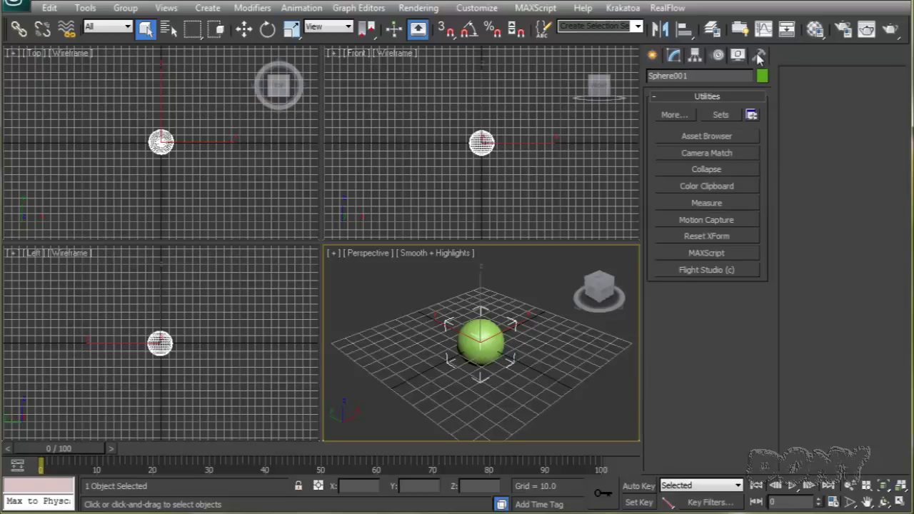
click(715, 221)
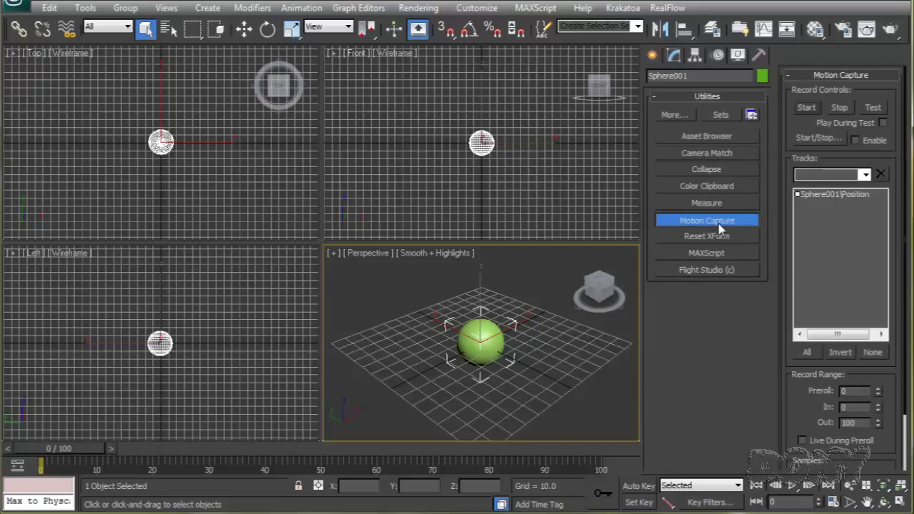
click(828, 195)
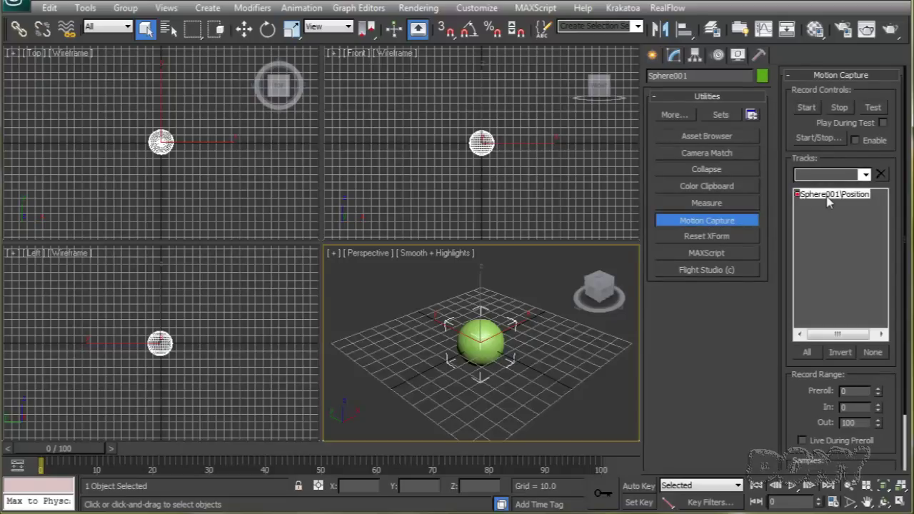
click(874, 108)
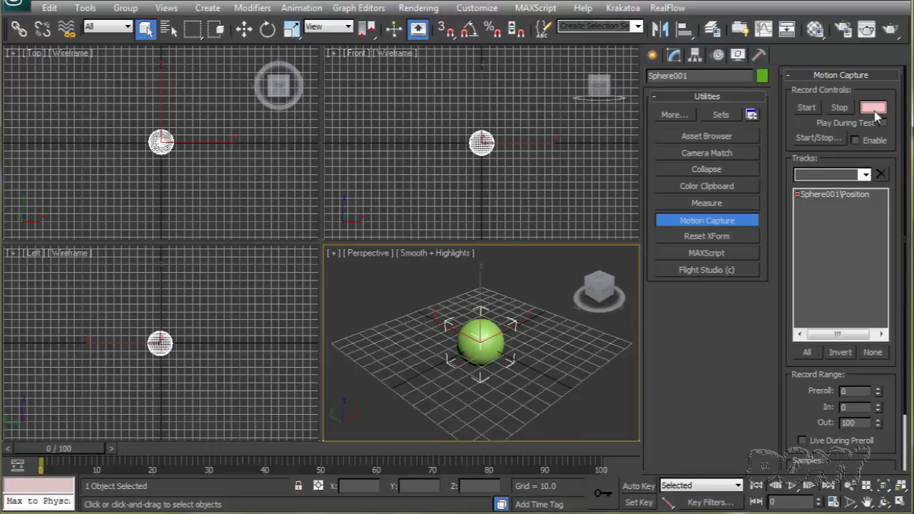
click(874, 109)
- Reopen the position capture settings, set the Z binding to accumulate, and test it
double_click(846, 195)
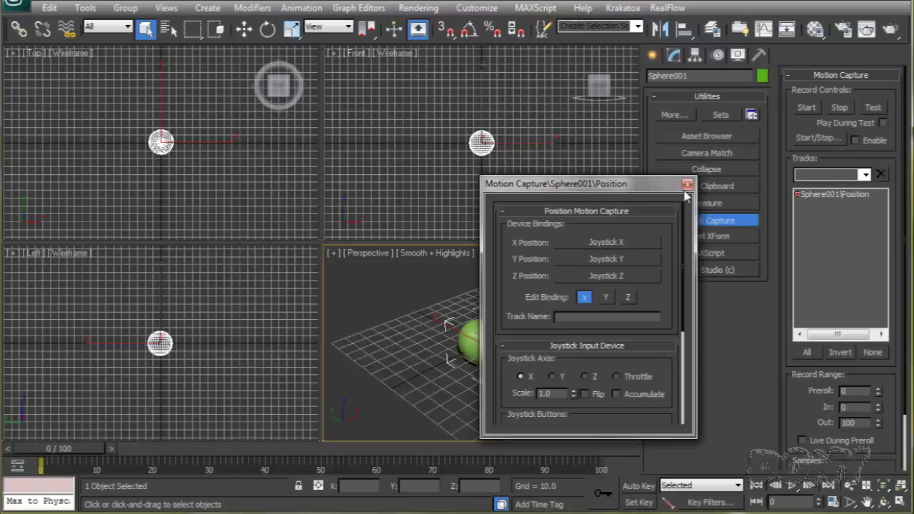
drag(646, 197, 256, 153)
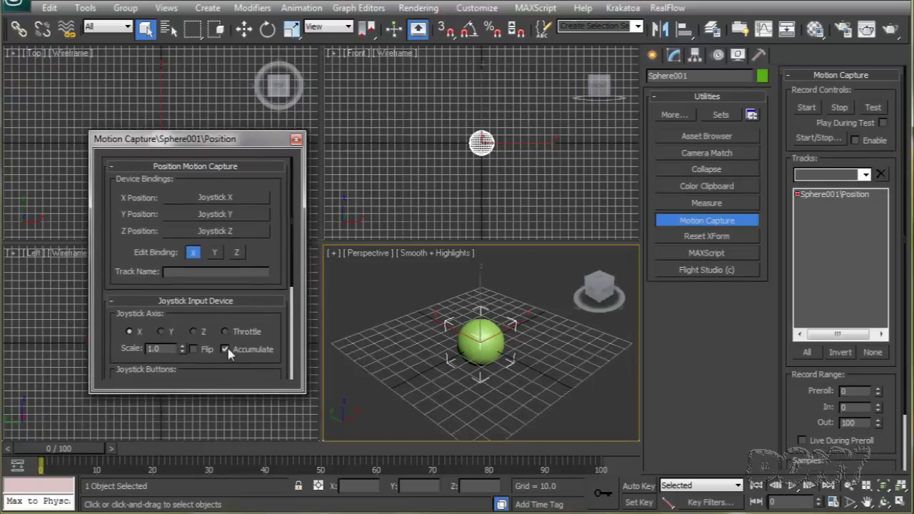
click(215, 252)
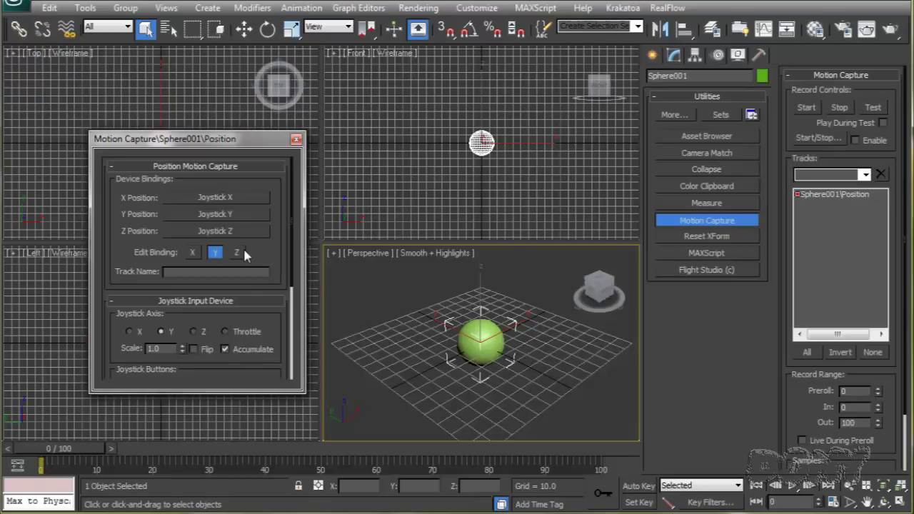
click(238, 252)
click(241, 353)
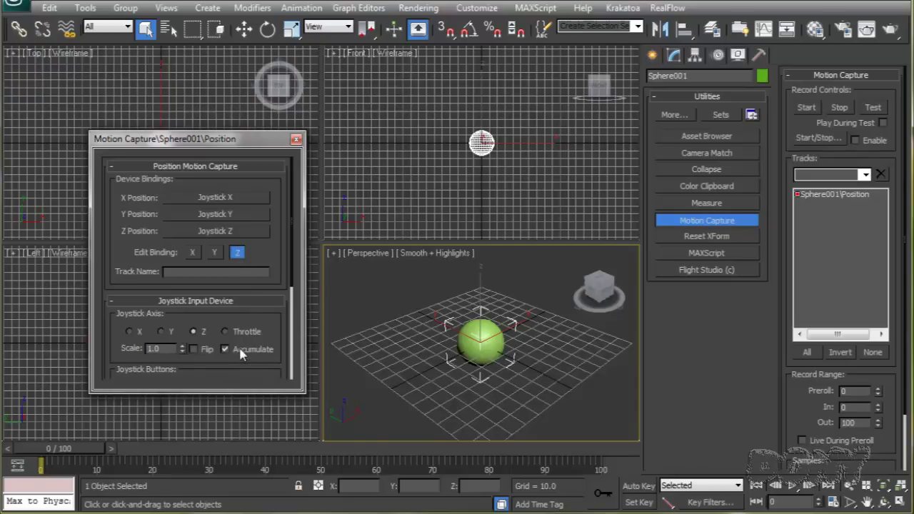
click(874, 108)
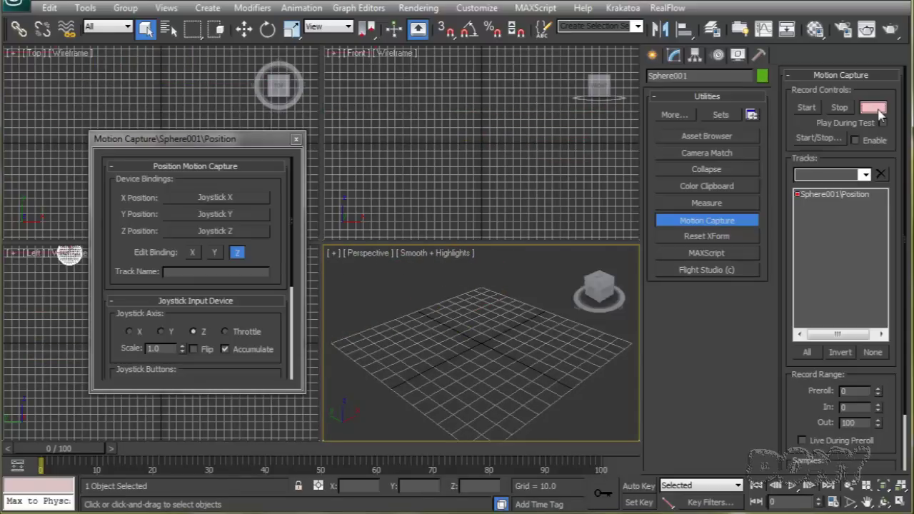
click(878, 110)
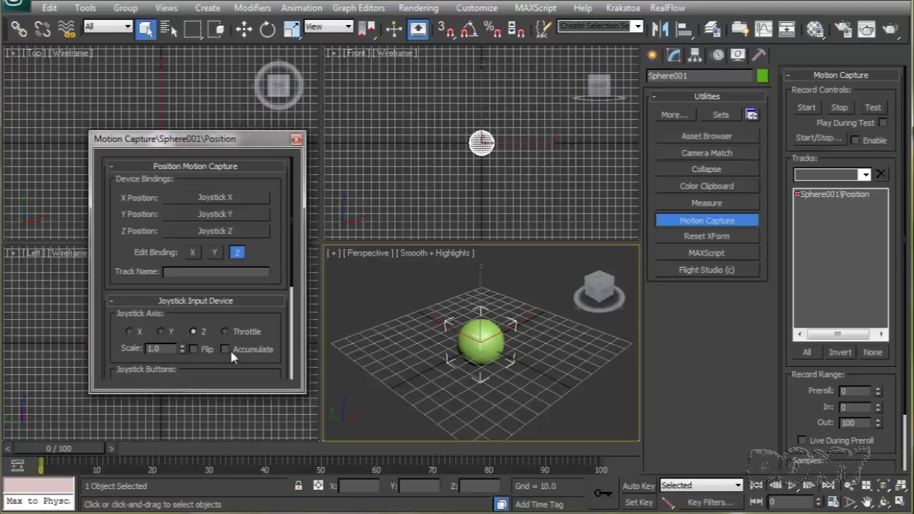
- Enter values 100, 1 and 100 for the X, Y and Z bindings, test, and reset the perspective view
click(215, 252)
click(192, 252)
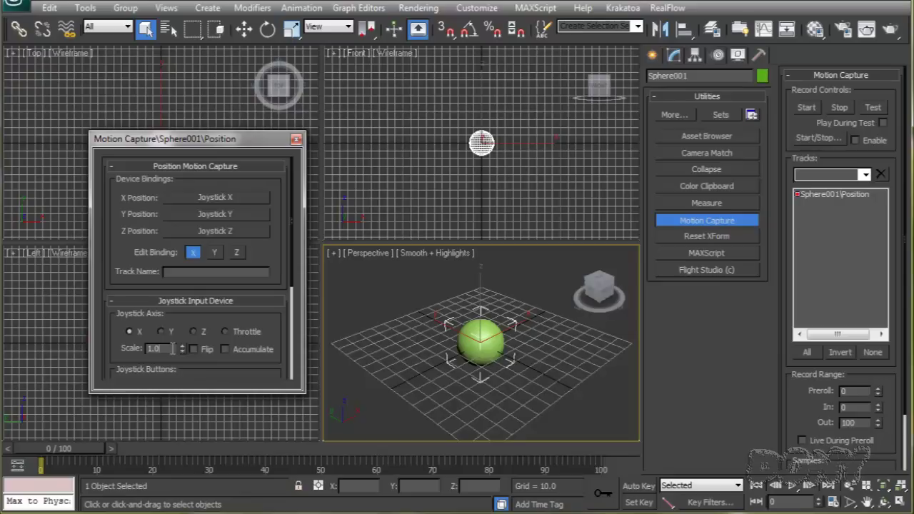
text(100)
click(216, 254)
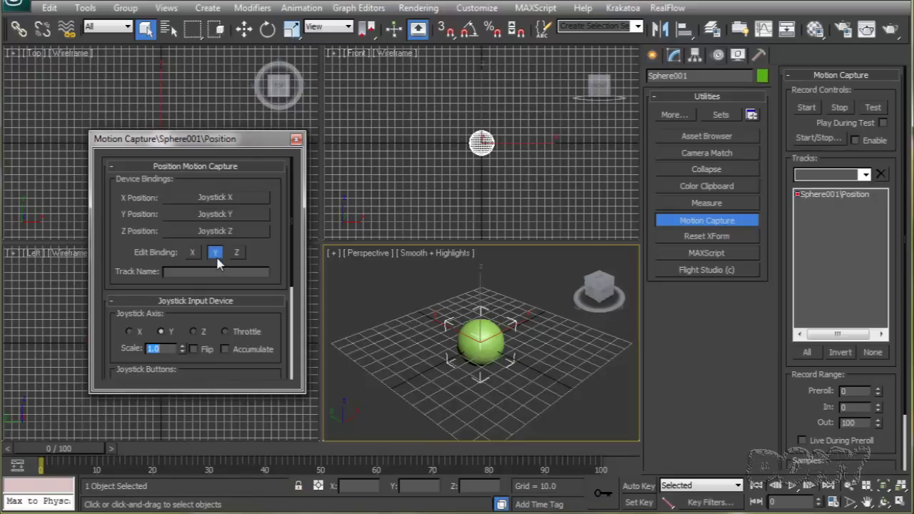
text(1)
click(237, 253)
text(100)
click(873, 107)
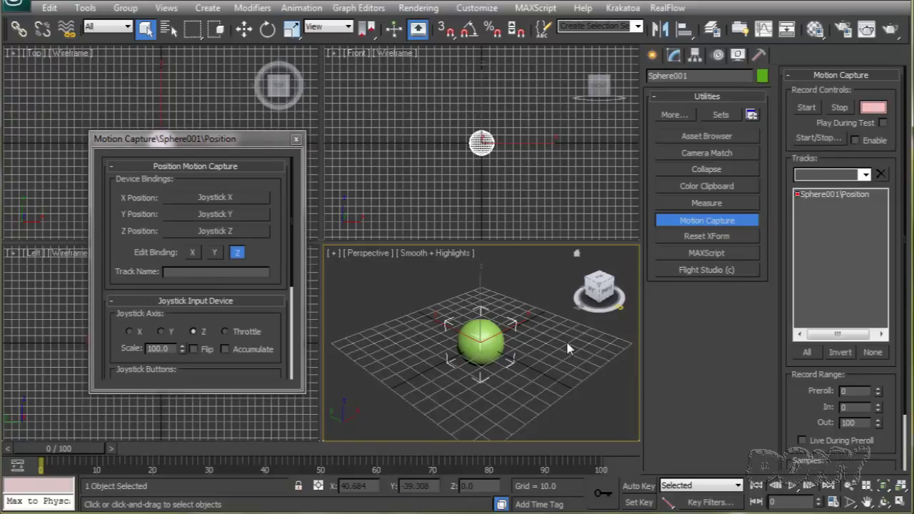
right_click(613, 286)
click(649, 291)
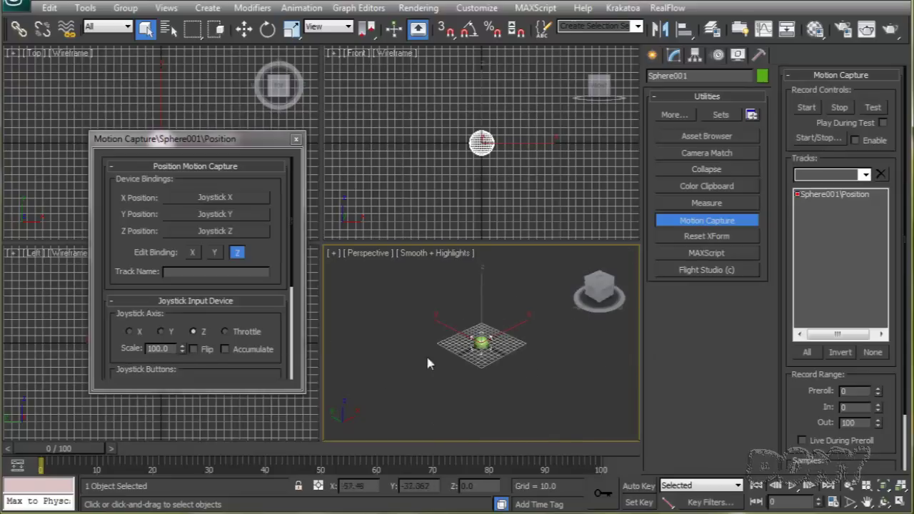
- Set the Z joystick scale to 40 and test the motion again
click(158, 348)
text(40)
click(215, 252)
click(193, 254)
click(875, 108)
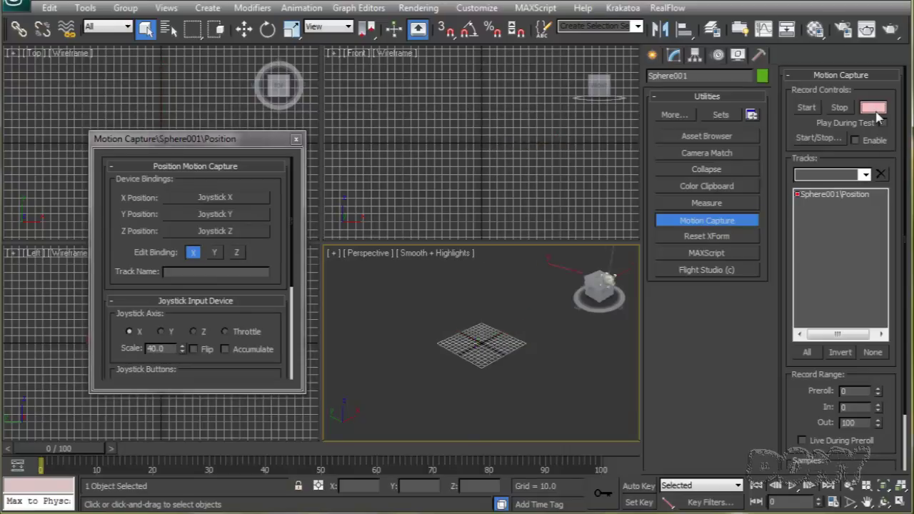
- Bind Z position to joystick Z axis at scale 0.1 and start a live test
double_click(157, 348)
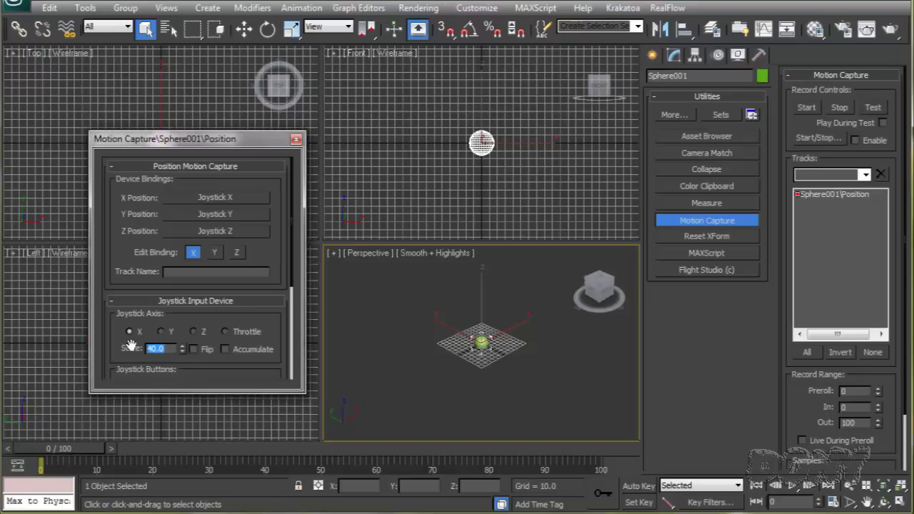
text(.1)
click(214, 252)
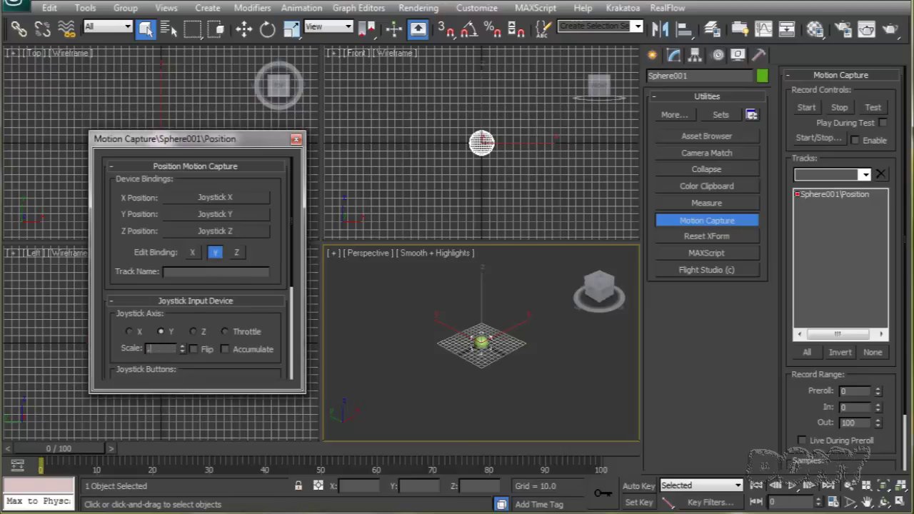
click(236, 253)
double_click(154, 349)
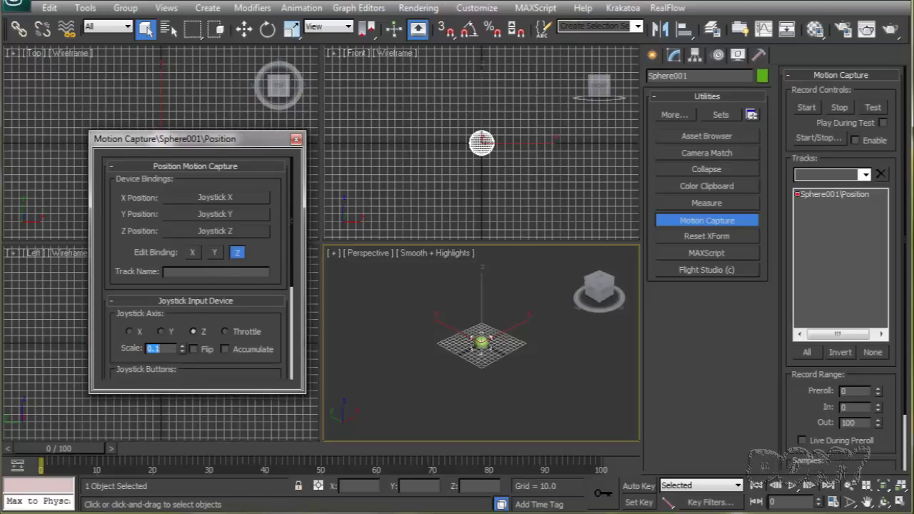
click(876, 108)
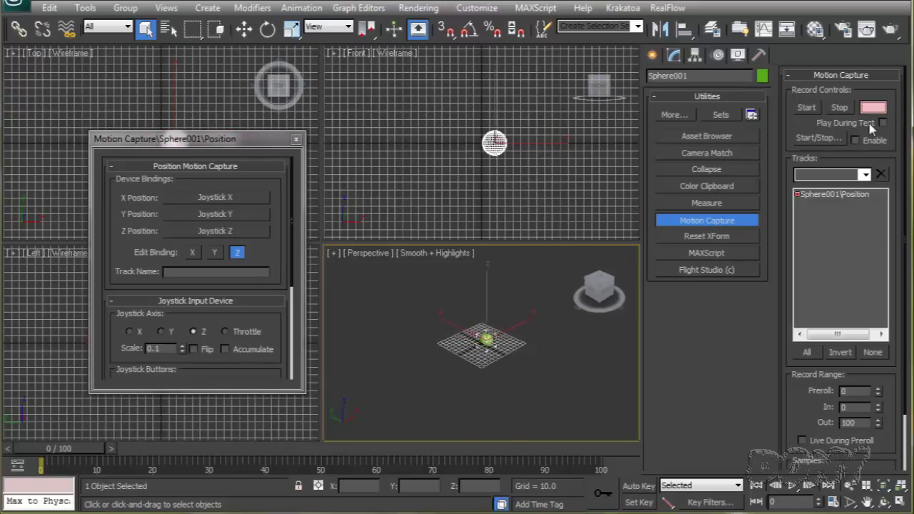
- Record the joystick motion as sphere position keys over frames 0–100, then play it back from the start
key(Escape)
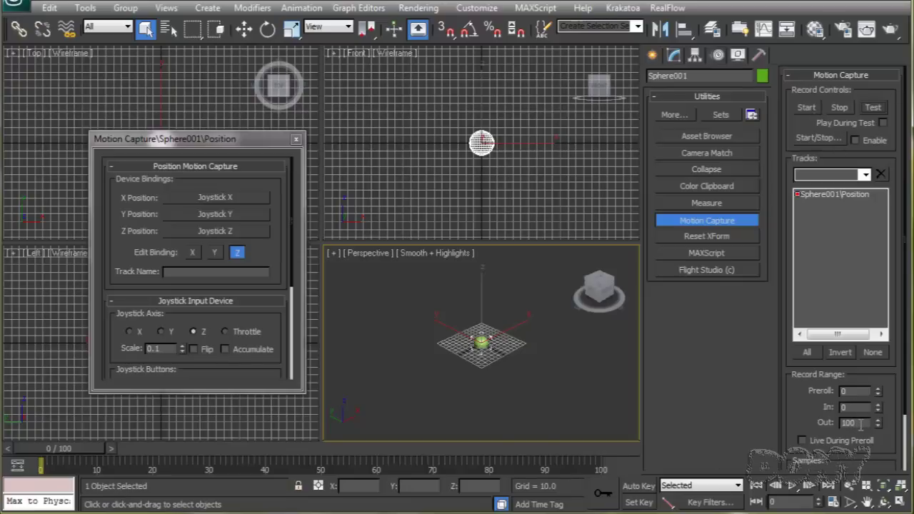
scroll(829, 371, down, 3)
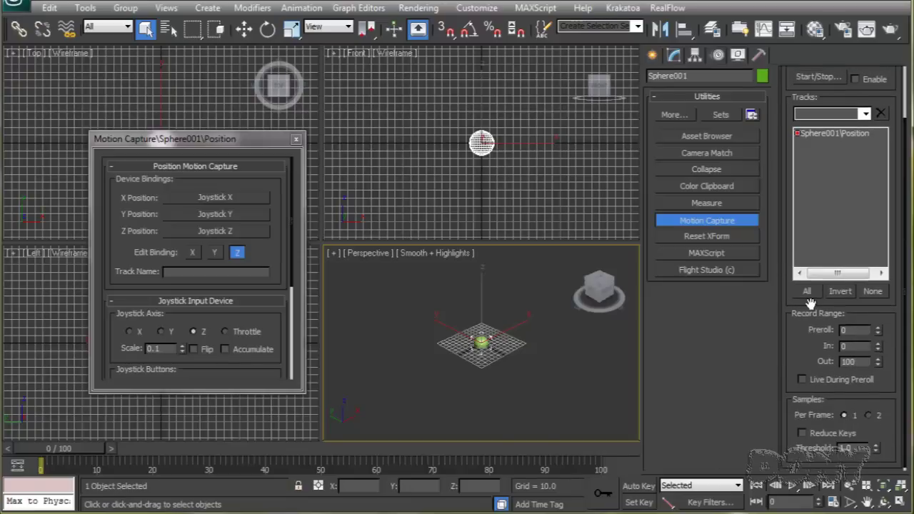
drag(810, 319, 801, 375)
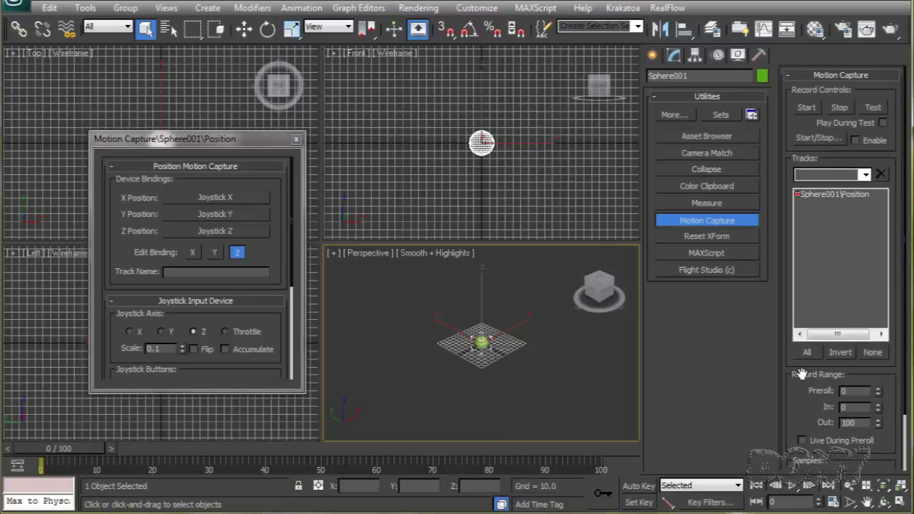
click(808, 108)
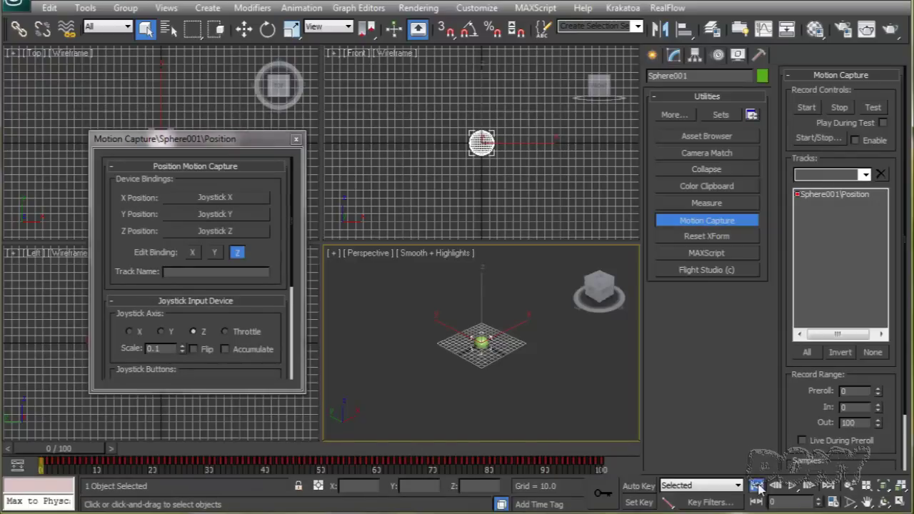
click(792, 486)
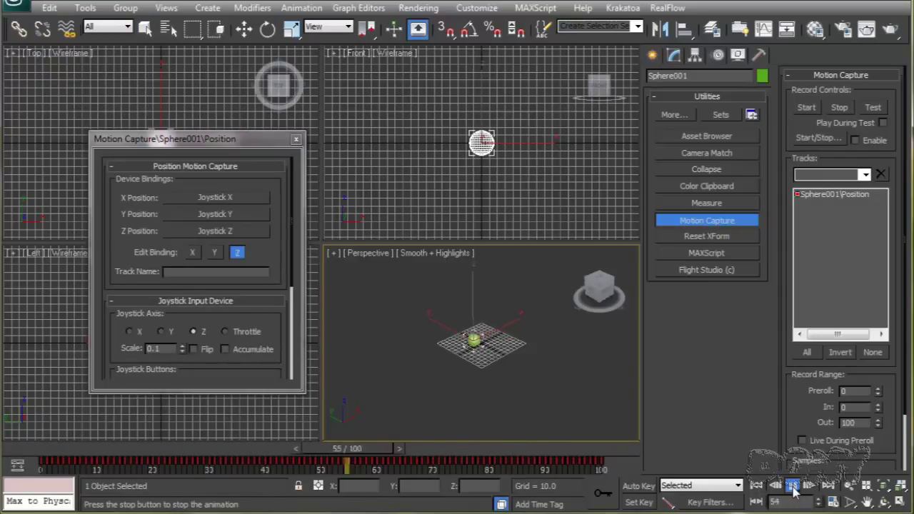
click(793, 486)
click(758, 485)
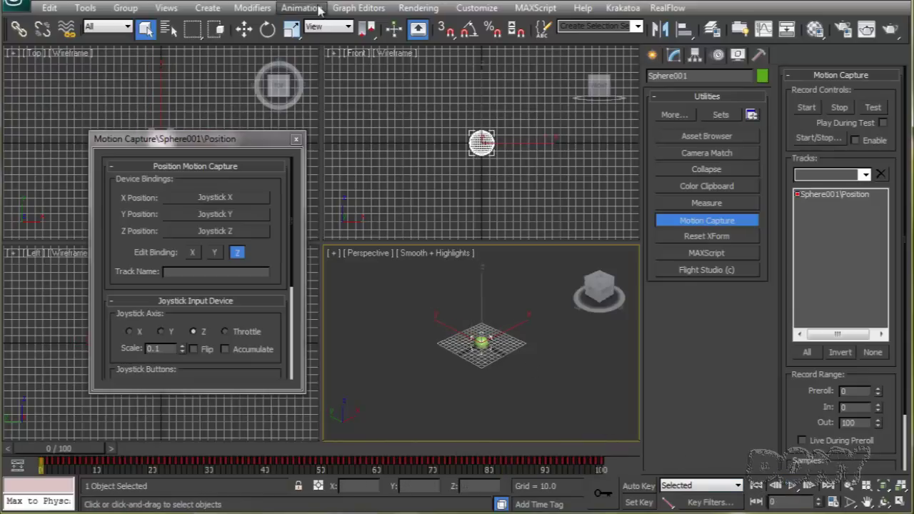
- In the Curve Editor, reduce the sphere's position keys with a 0.5 threshold
click(358, 8)
click(351, 27)
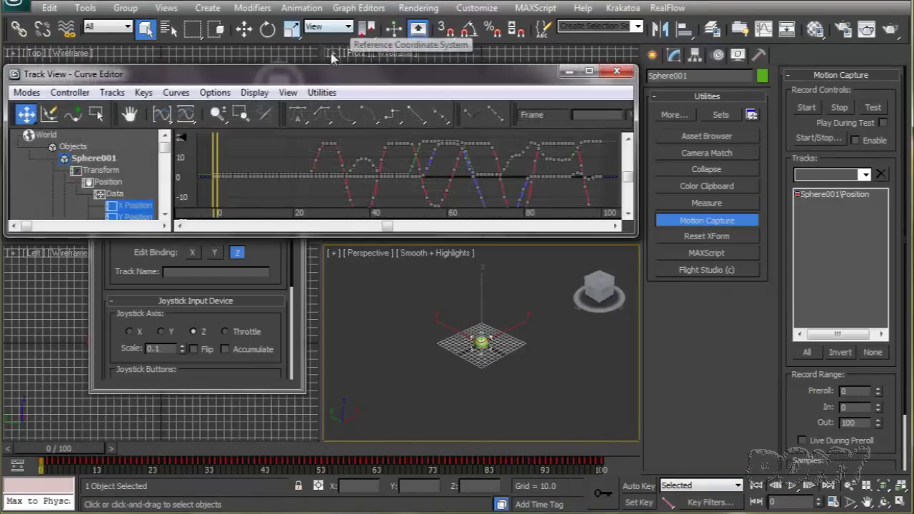
drag(340, 75, 363, 73)
drag(656, 233, 768, 326)
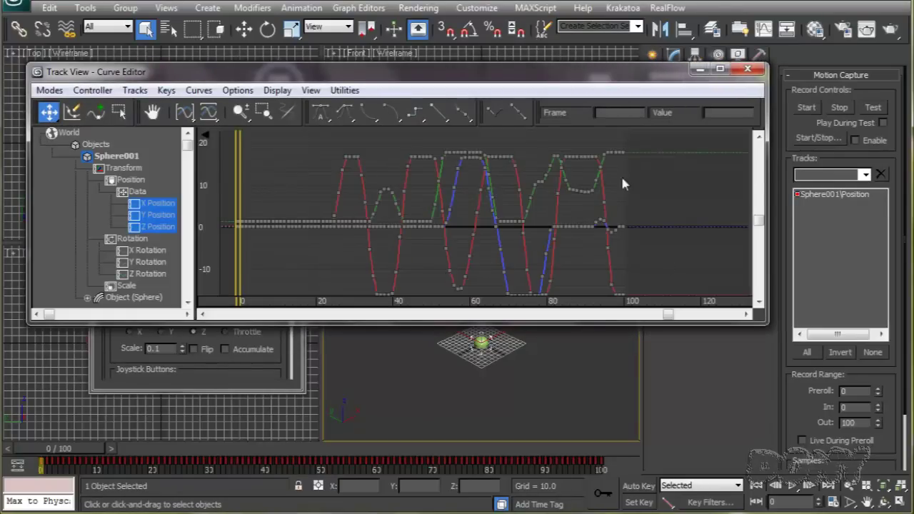
click(133, 91)
mouse_move(98, 98)
mouse_move(158, 97)
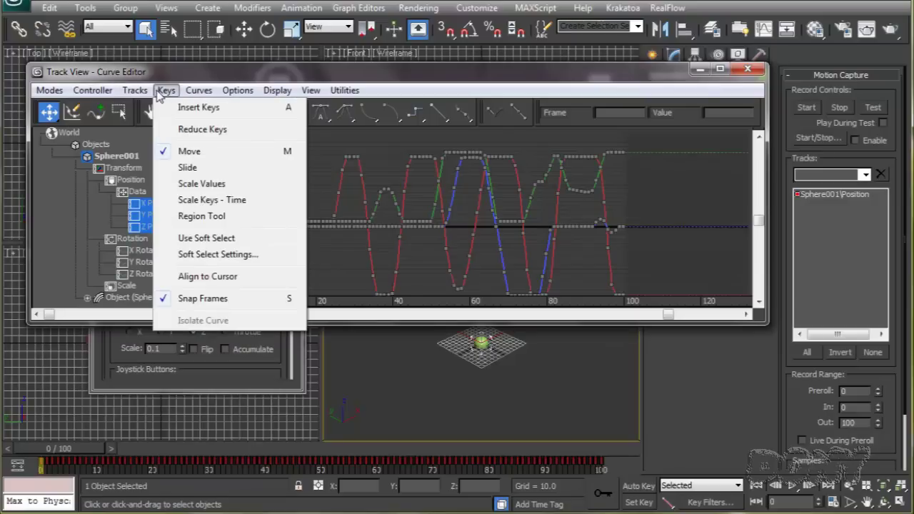
click(178, 130)
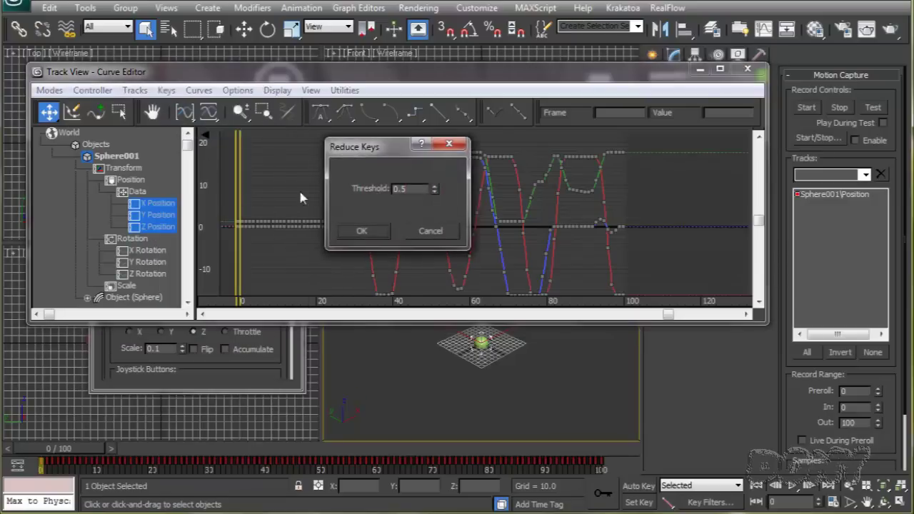
double_click(401, 189)
drag(383, 156, 102, 130)
click(85, 206)
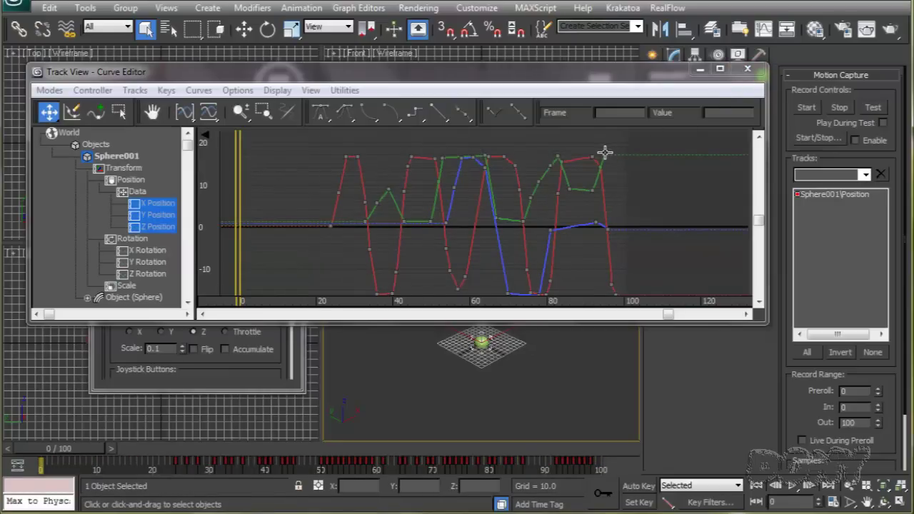
- Select all position keys and scale the curves taller, reviewing the result in playback
mouse_move(604, 153)
mouse_down()
mouse_move(620, 159)
mouse_move(612, 161)
mouse_up()
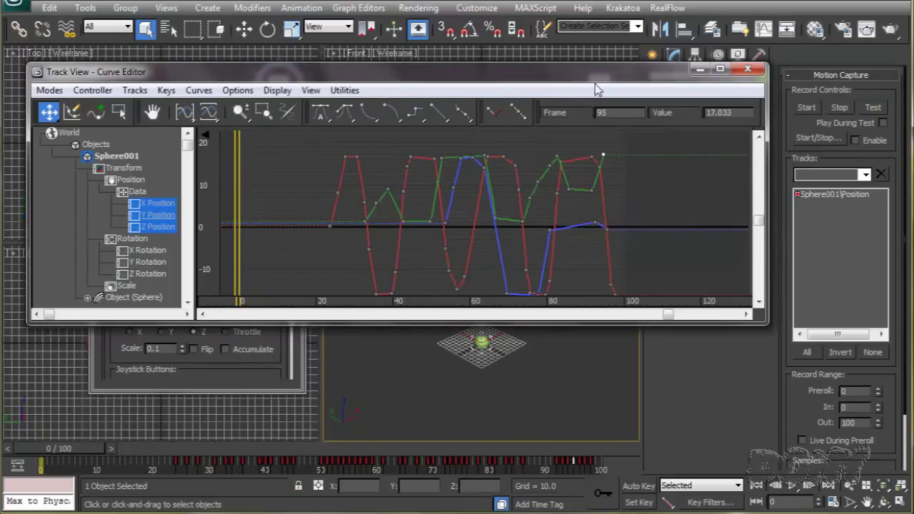
drag(593, 80, 676, 30)
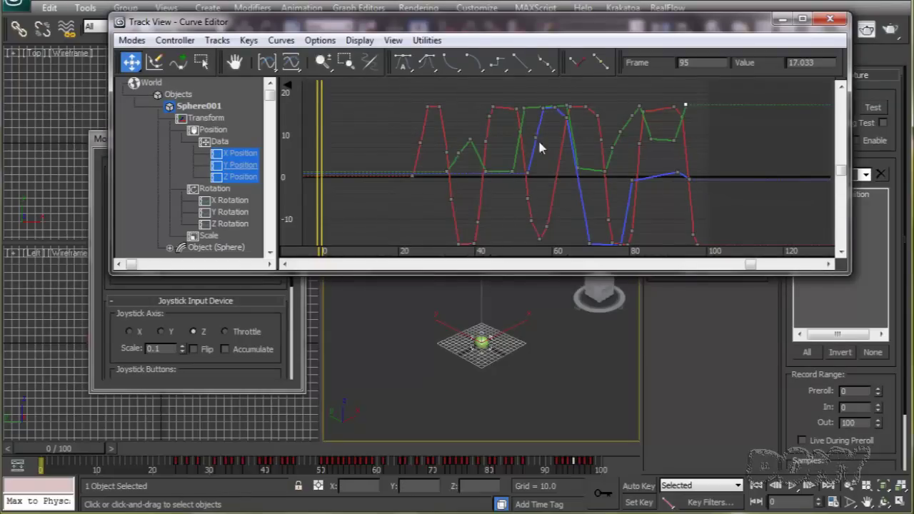
drag(704, 245, 347, 81)
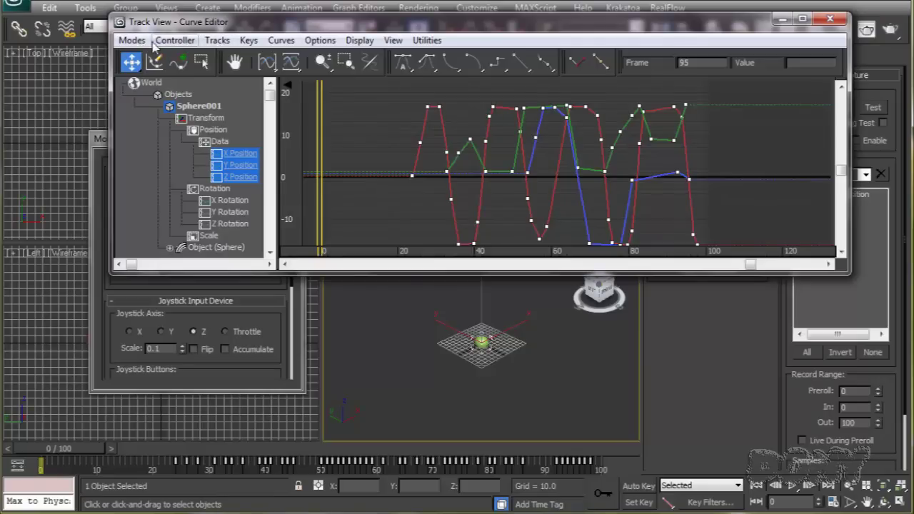
click(249, 40)
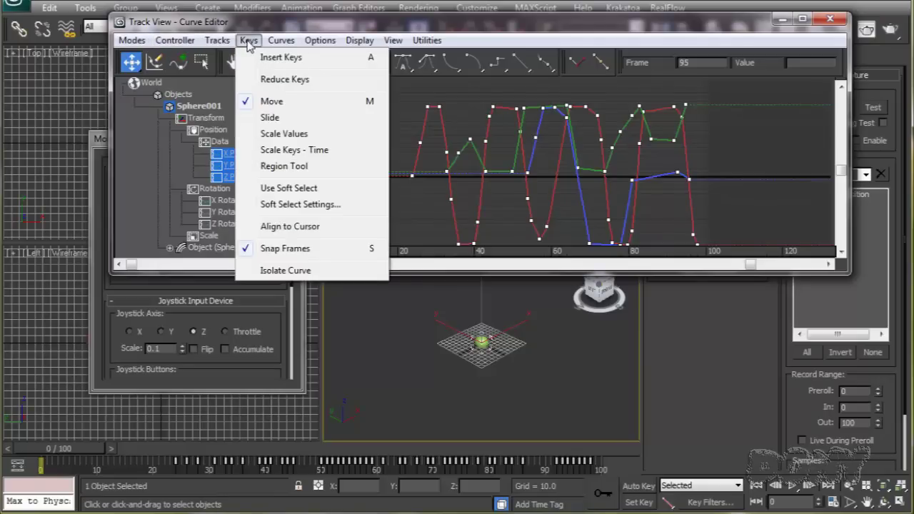
click(278, 151)
drag(438, 111, 443, 82)
key(slash)
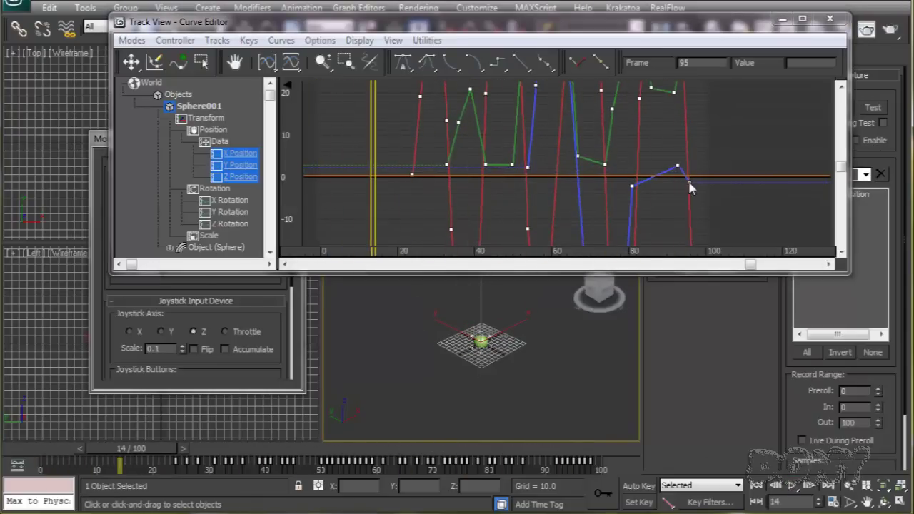
drag(689, 180, 701, 212)
click(792, 486)
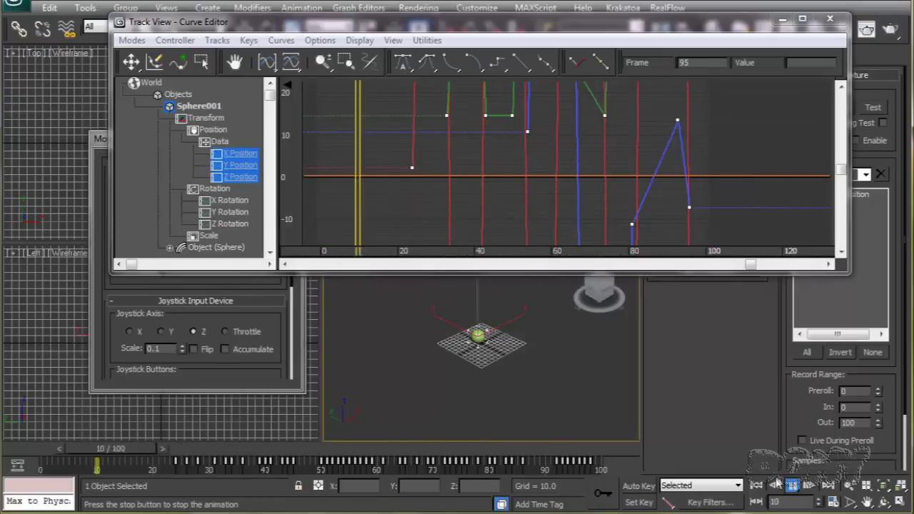
click(791, 486)
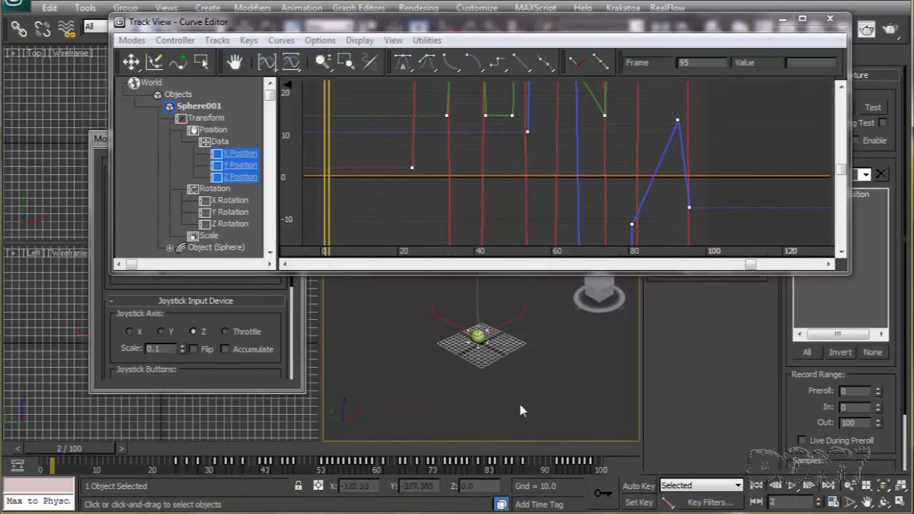
- Reset 3ds Max to an empty scene without saving changes
click(16, 9)
click(43, 79)
click(602, 363)
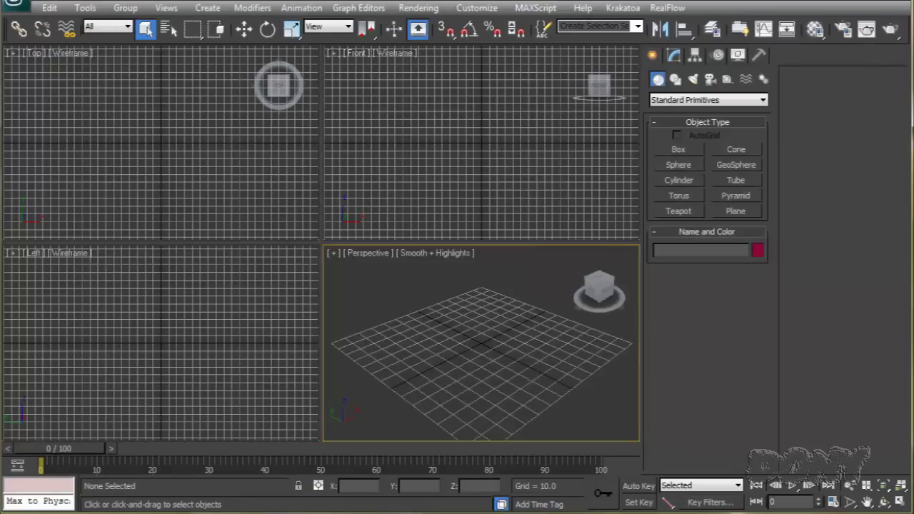
- Add Heart Warming.wav as the scene sound
click(17, 465)
double_click(51, 412)
click(406, 22)
double_click(432, 64)
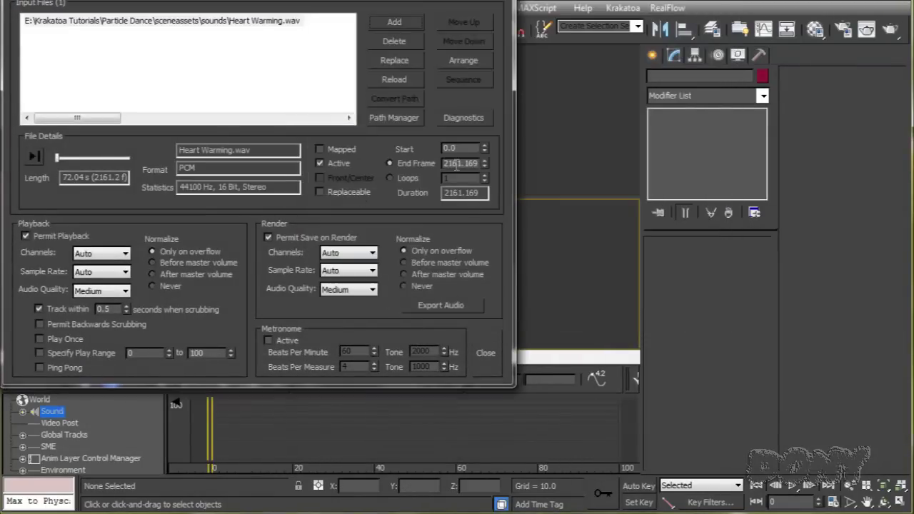
click(486, 352)
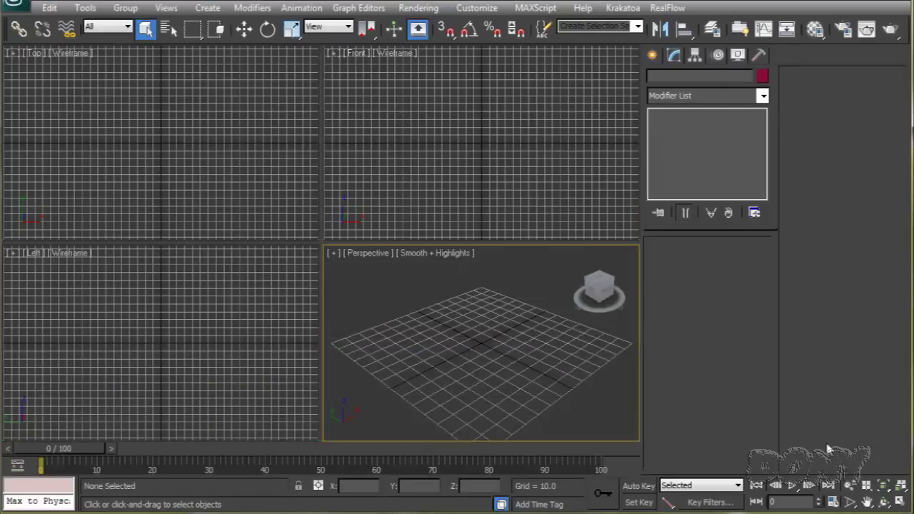
- Set the animation End Time to 1550 in Time Configuration
click(833, 502)
double_click(411, 279)
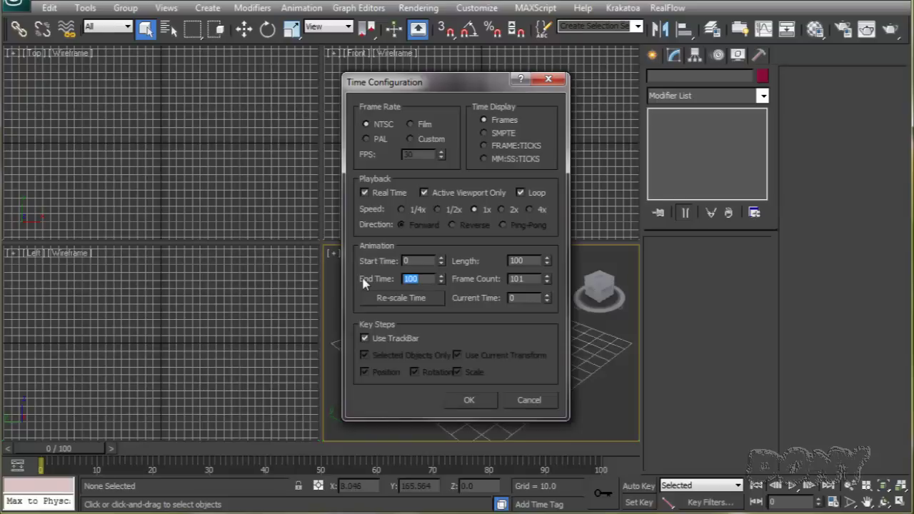
text(1550)
key(Return)
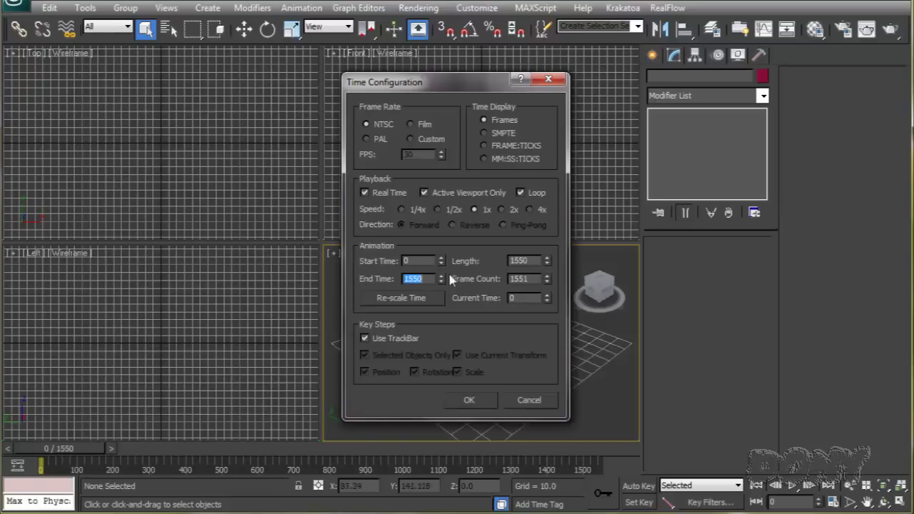
click(471, 402)
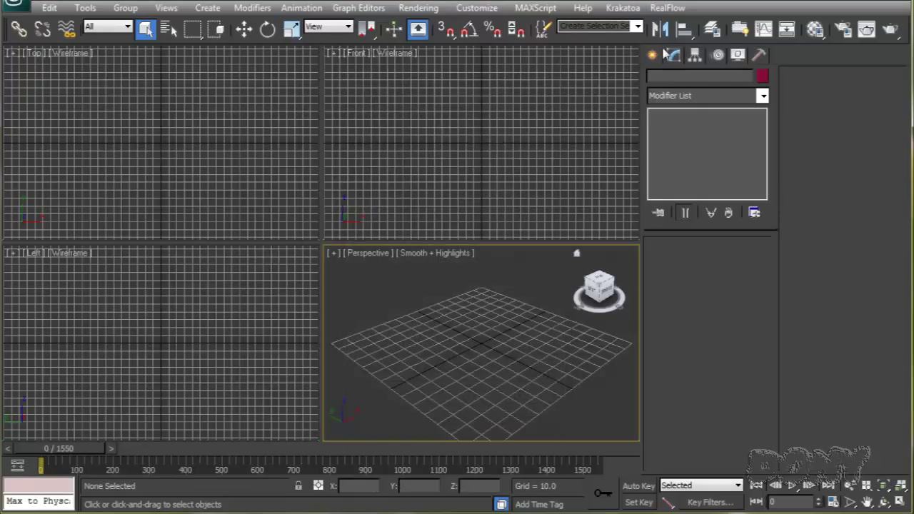
- Create a sphere of about radius 14 and zero its X and Y position
click(652, 55)
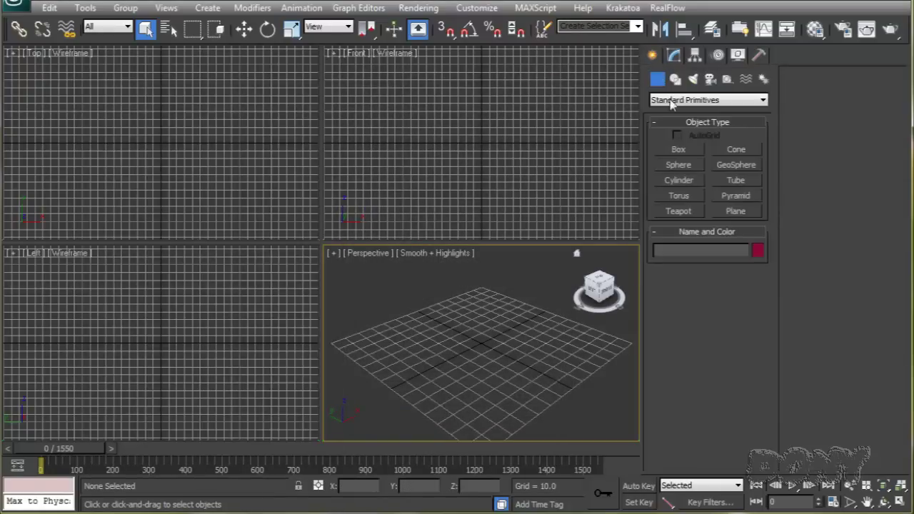
click(679, 165)
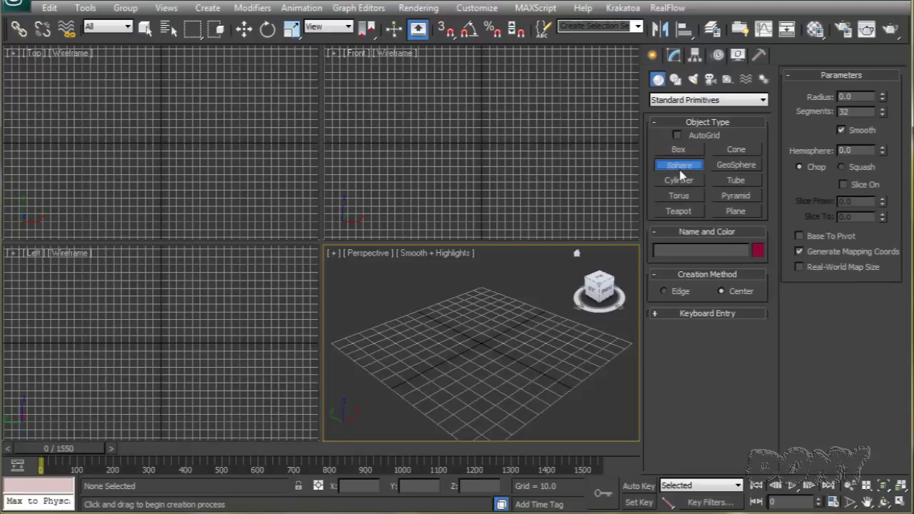
click(483, 344)
mouse_move(483, 344)
mouse_down()
mouse_move(502, 358)
mouse_move(495, 352)
mouse_up()
key(w)
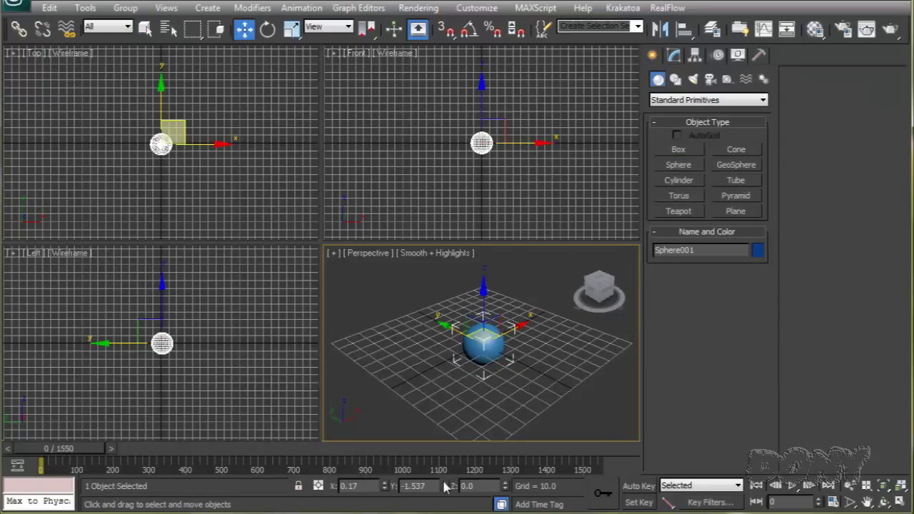
right_click(444, 487)
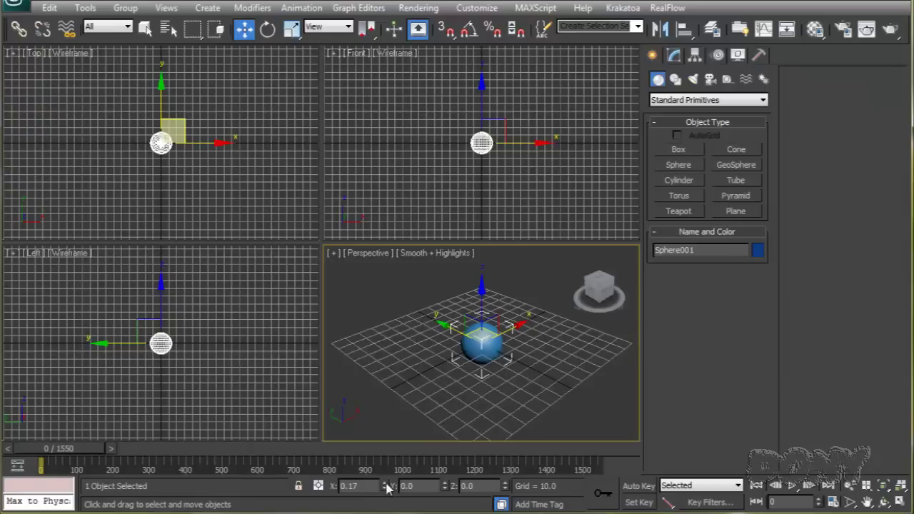
right_click(385, 487)
- Apply a Noise modifier to the sphere with Fractal turned on
click(675, 56)
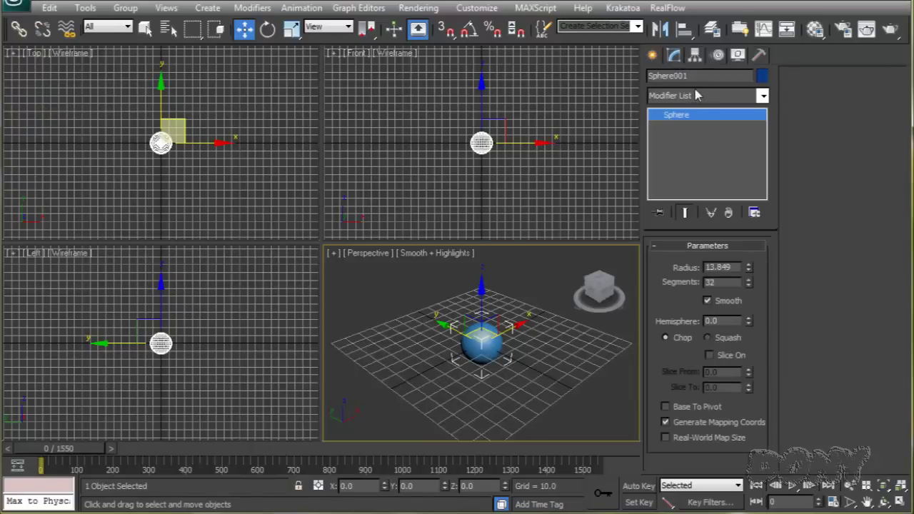
click(697, 96)
scroll(696, 98, down, 6)
key(n)
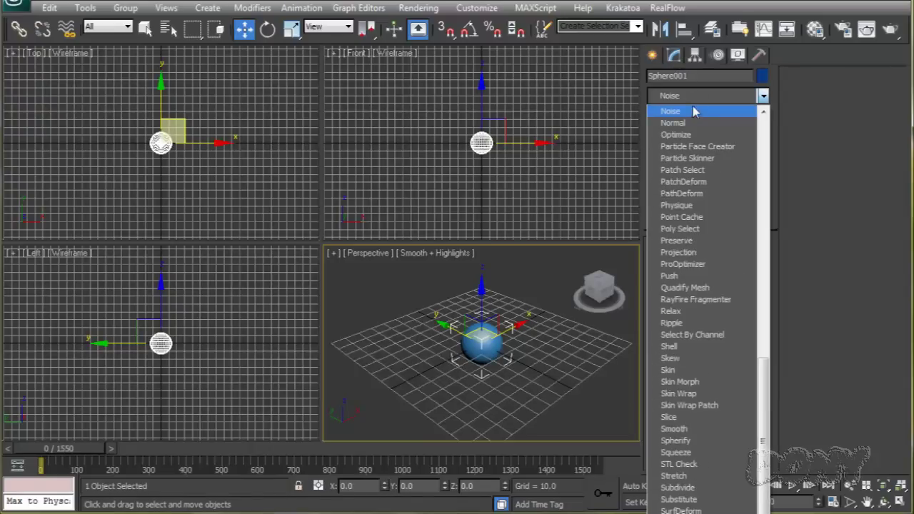
click(692, 113)
click(719, 311)
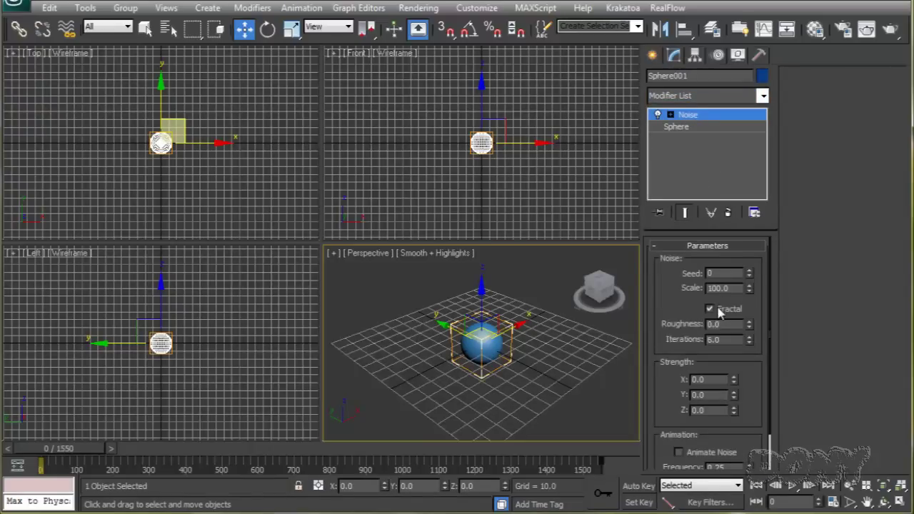
drag(677, 308, 679, 224)
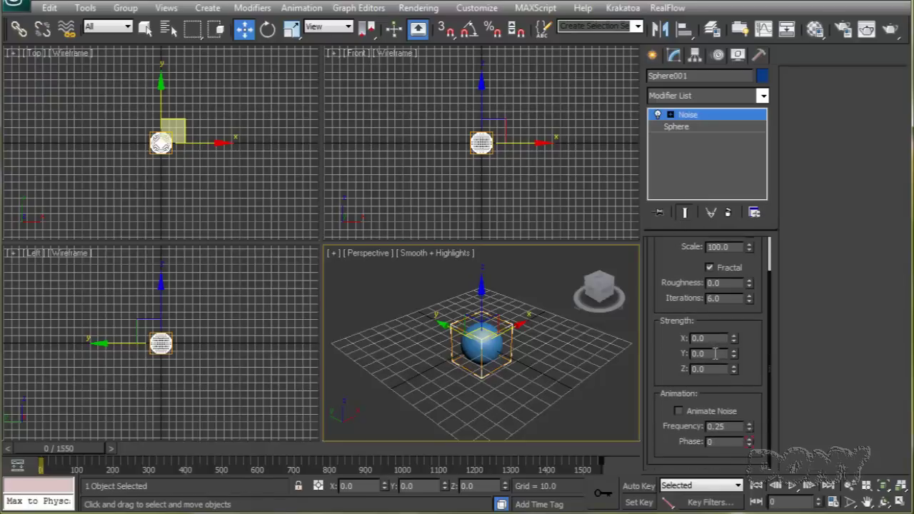
click(299, 10)
- Open the Curve Editor and select the Noise modifier's Strength track
mouse_move(357, 8)
click(364, 26)
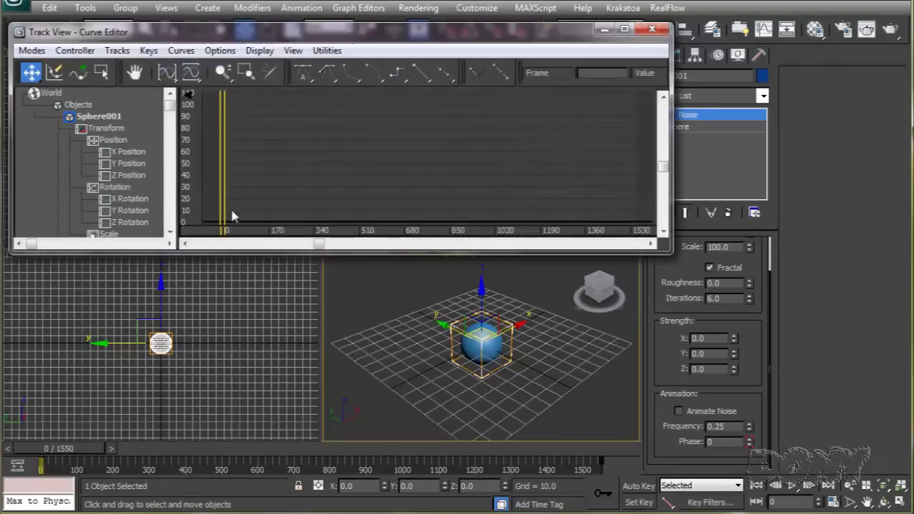
scroll(79, 136, down, 4)
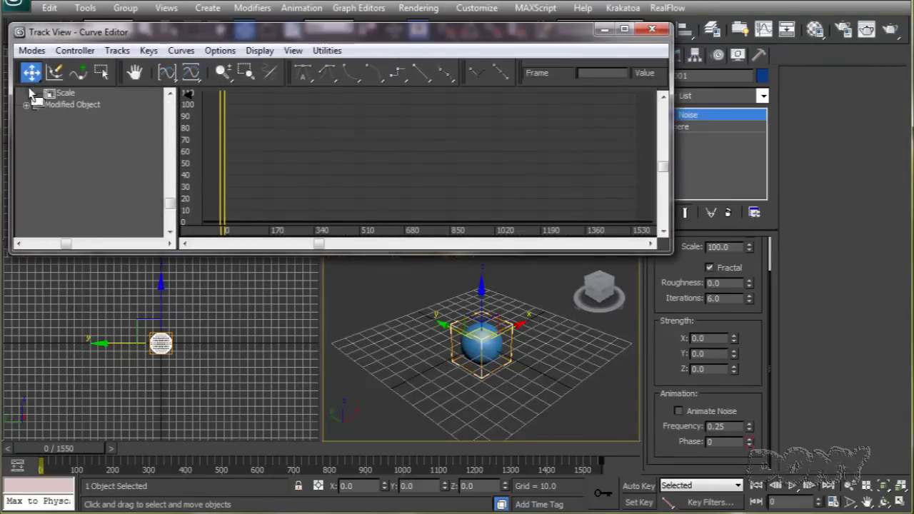
click(27, 105)
click(38, 117)
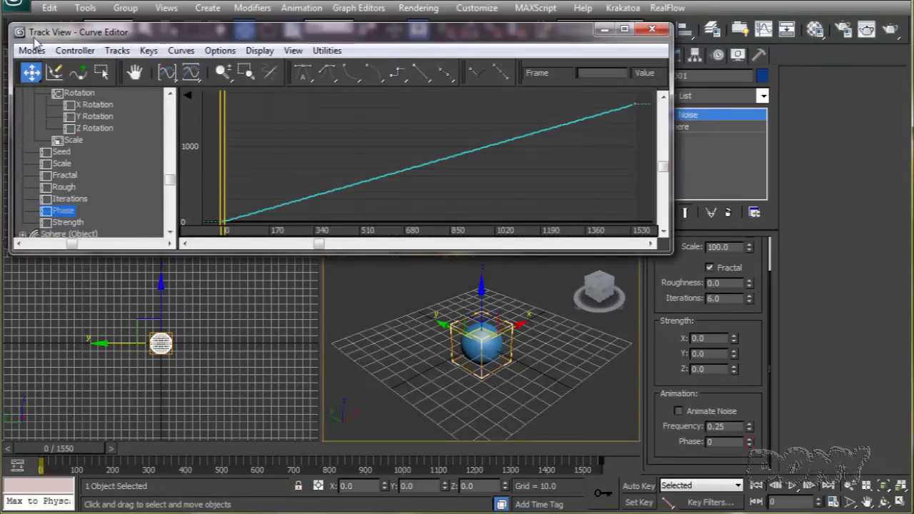
click(75, 224)
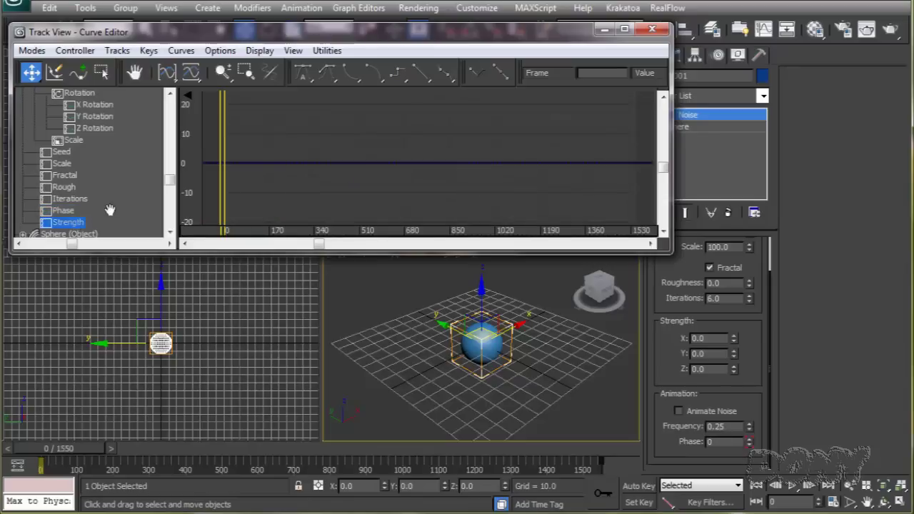
scroll(114, 143, down, 3)
- Assign an Audio controller to Strength using Heart Warming, with target 80 and threshold 0.11
right_click(95, 154)
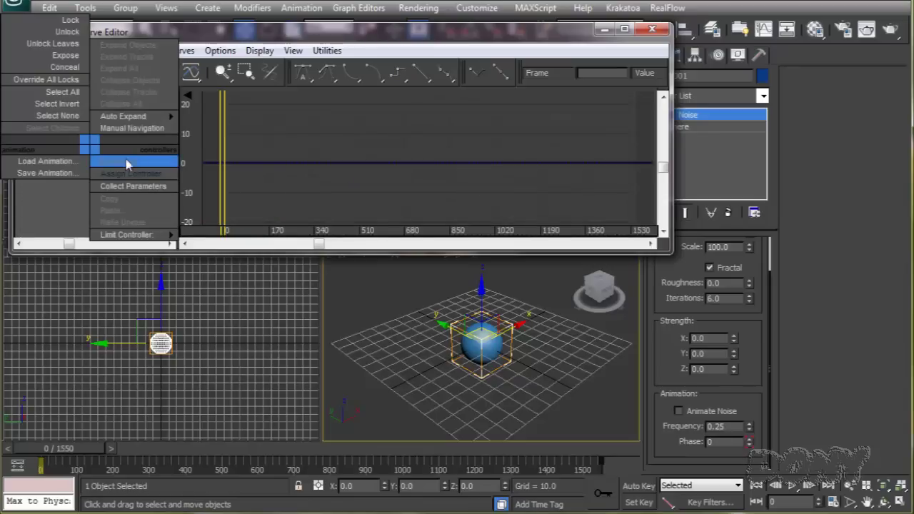
click(142, 174)
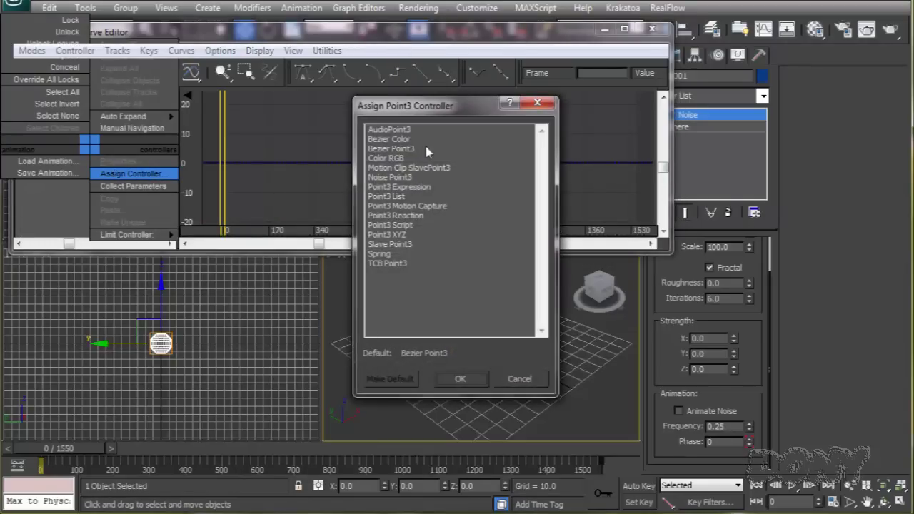
double_click(400, 130)
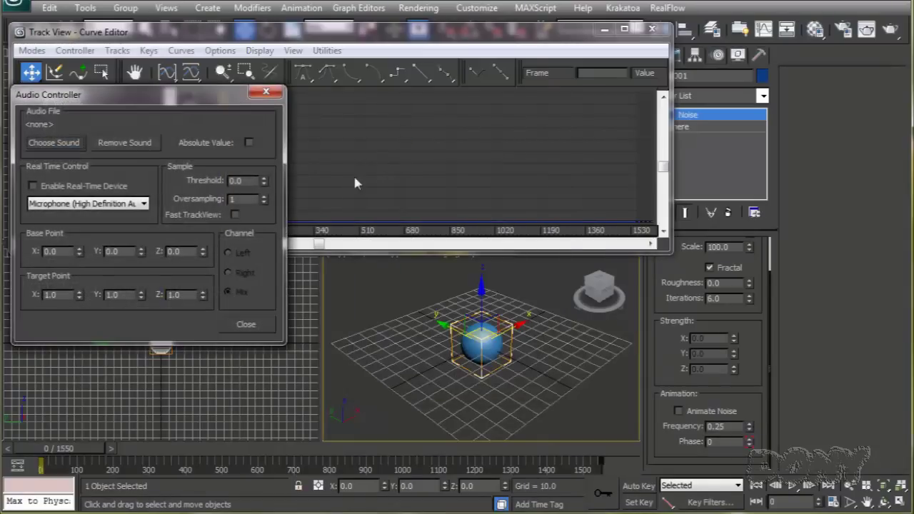
click(75, 145)
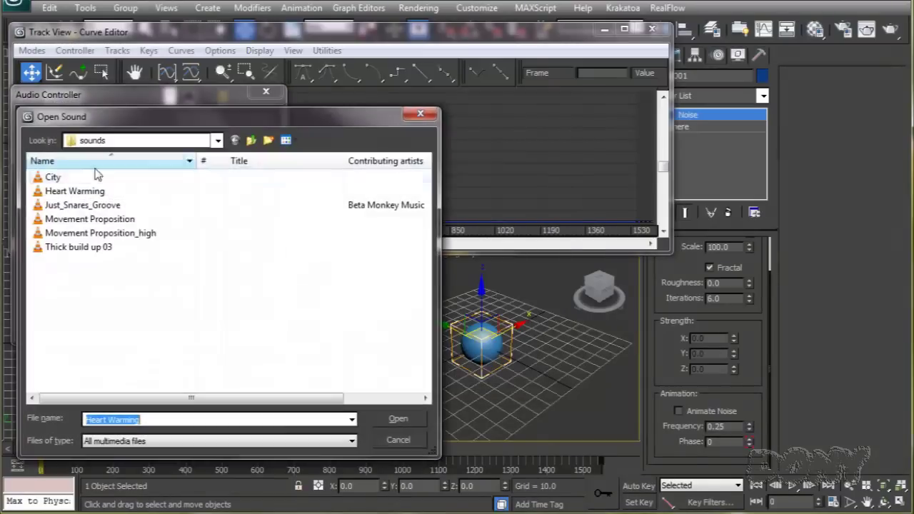
double_click(86, 191)
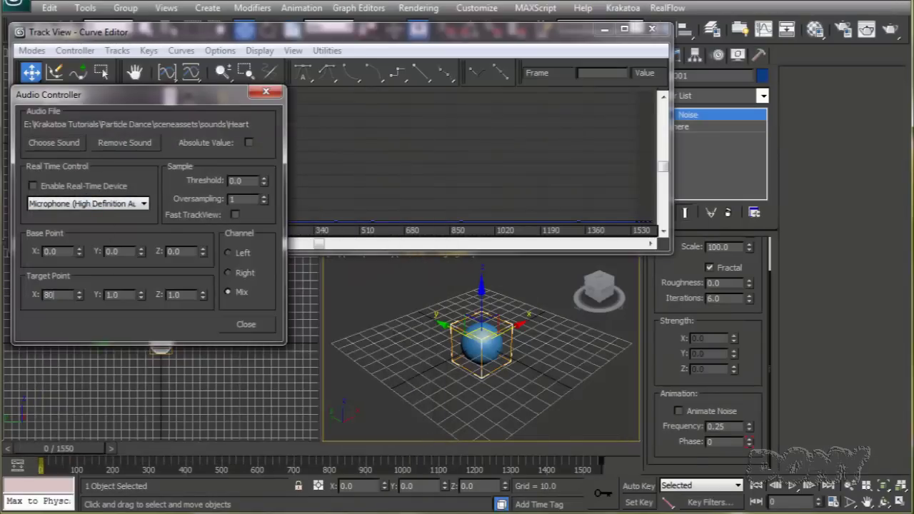
text(0)
key(Return)
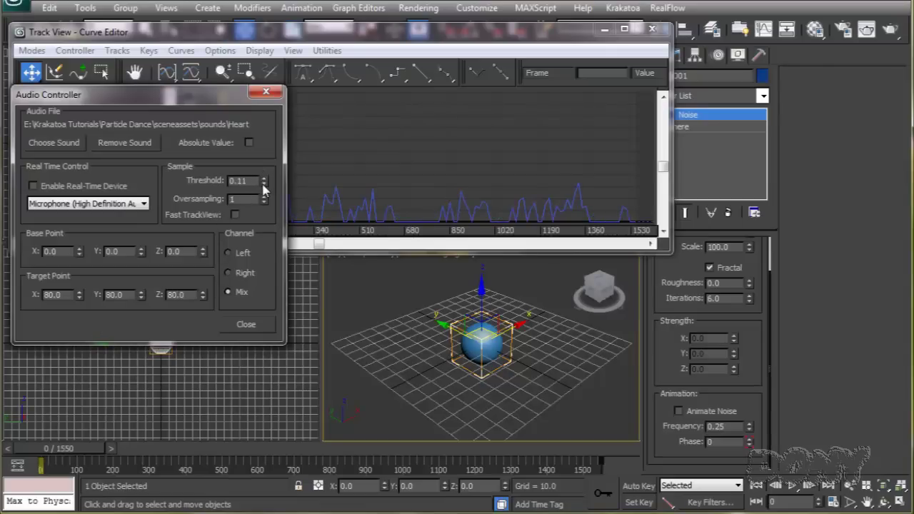
- Preview the audio-pulsing noise sphere in playback twice, then close the Curve Editor
click(246, 325)
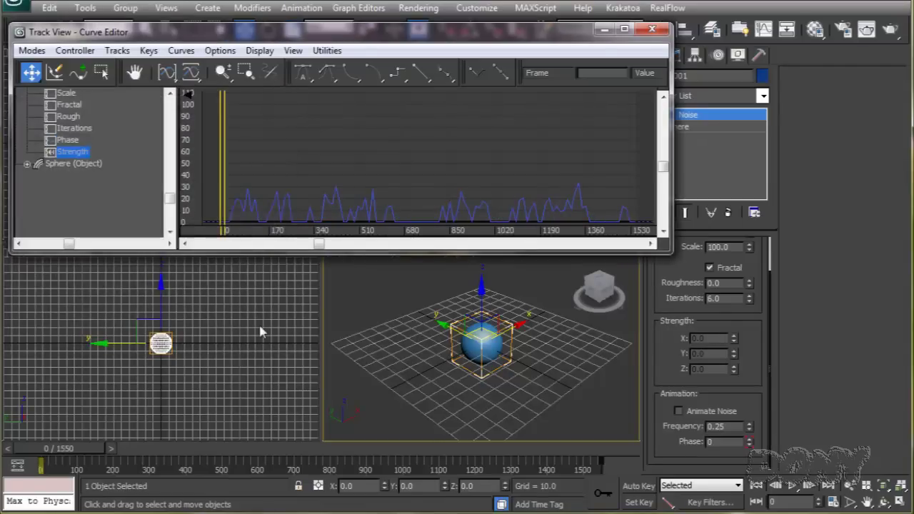
click(793, 486)
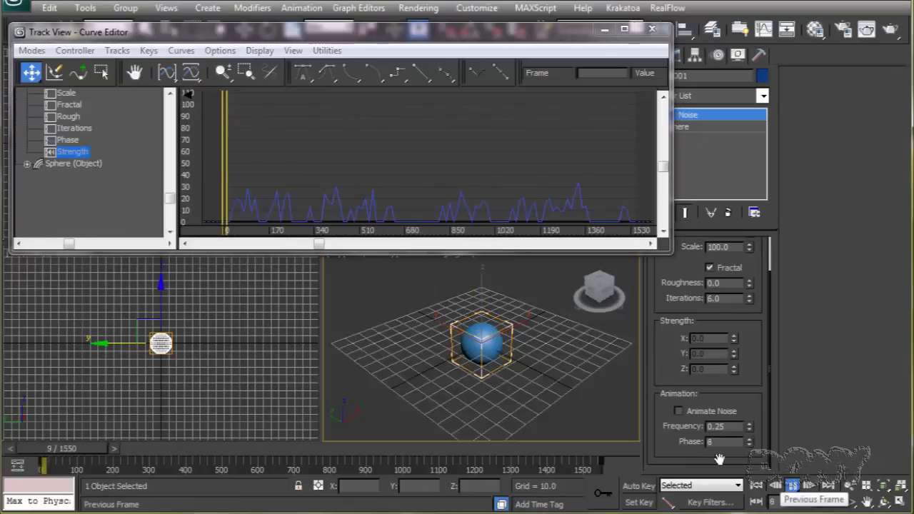
scroll(488, 363, up, 2)
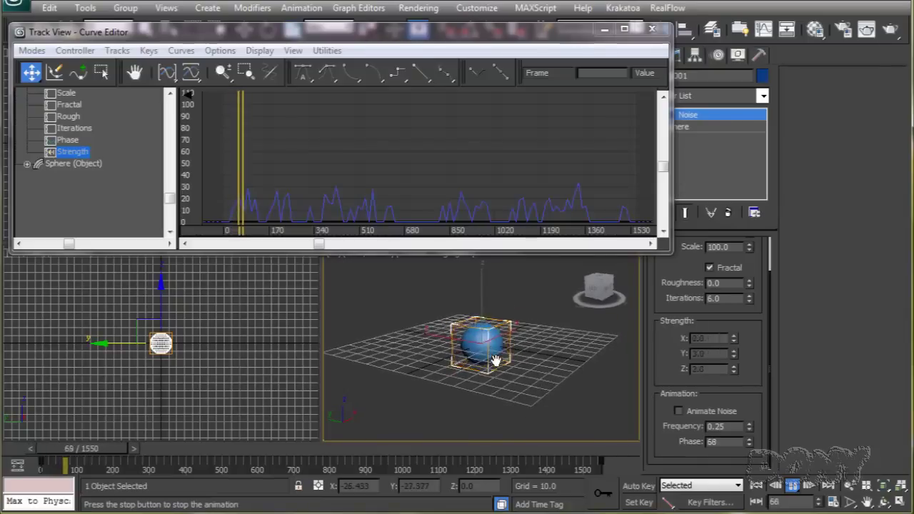
scroll(493, 362, up, 2)
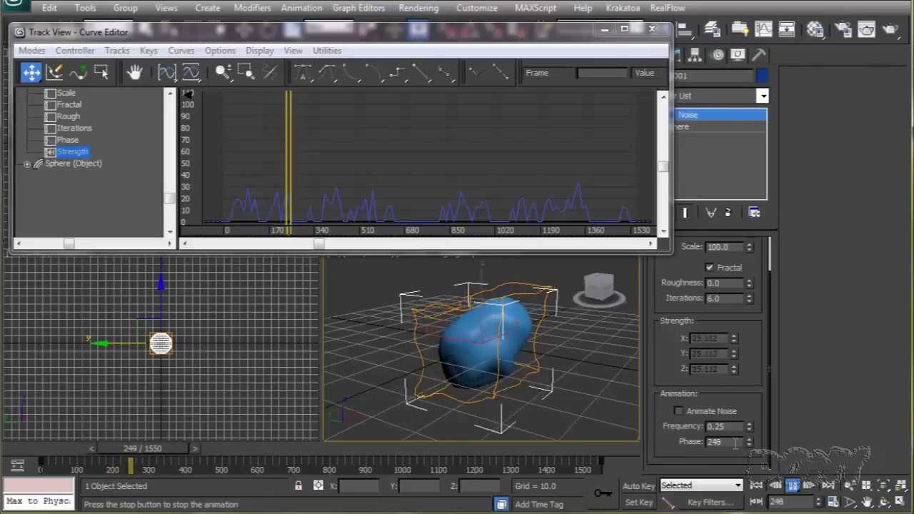
click(793, 485)
click(758, 486)
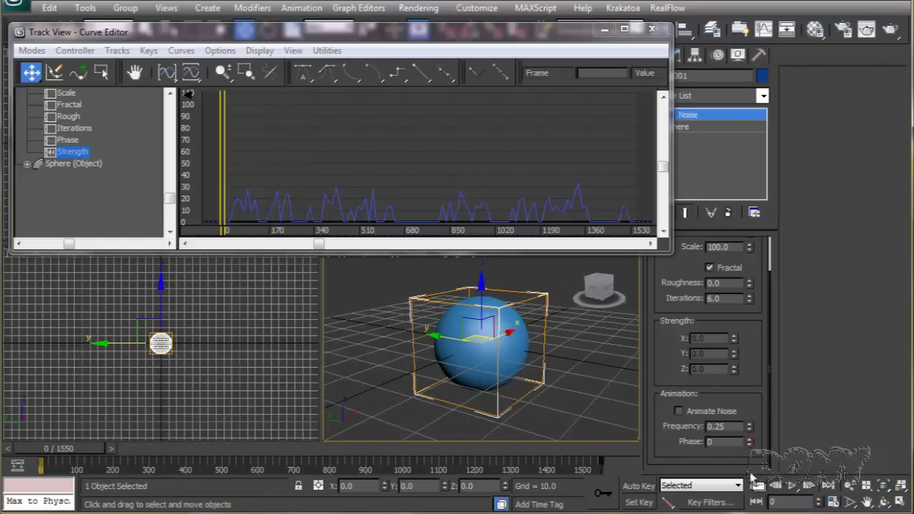
click(793, 486)
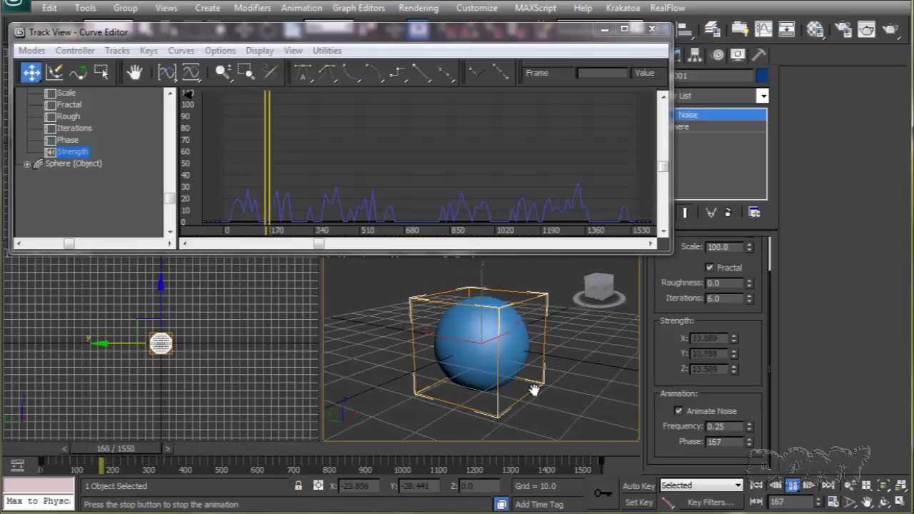
click(792, 486)
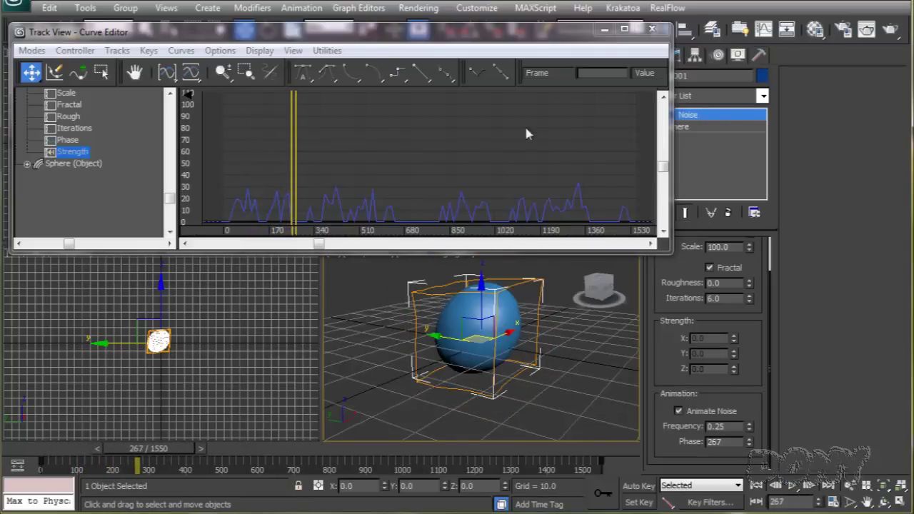
click(652, 29)
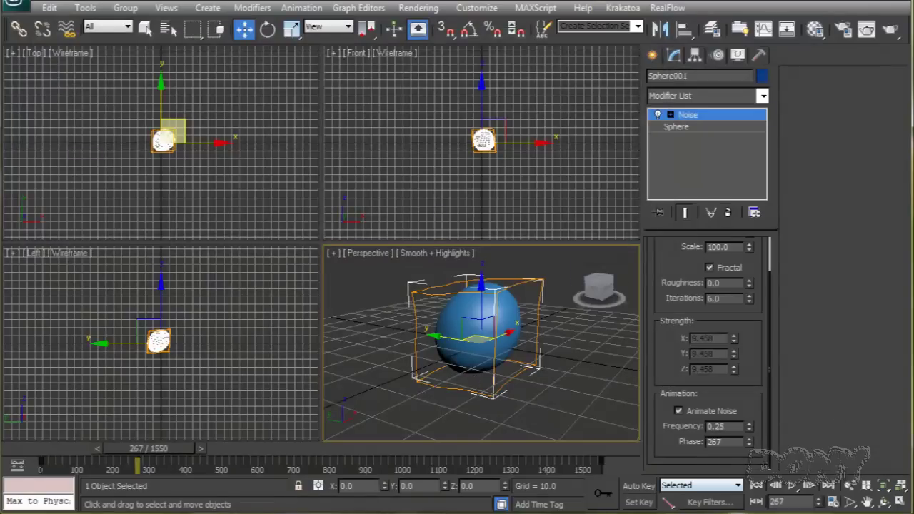
- Rewind to frame 0 and remove the deleted emitter entry from the Position Object operator
click(757, 487)
key(6)
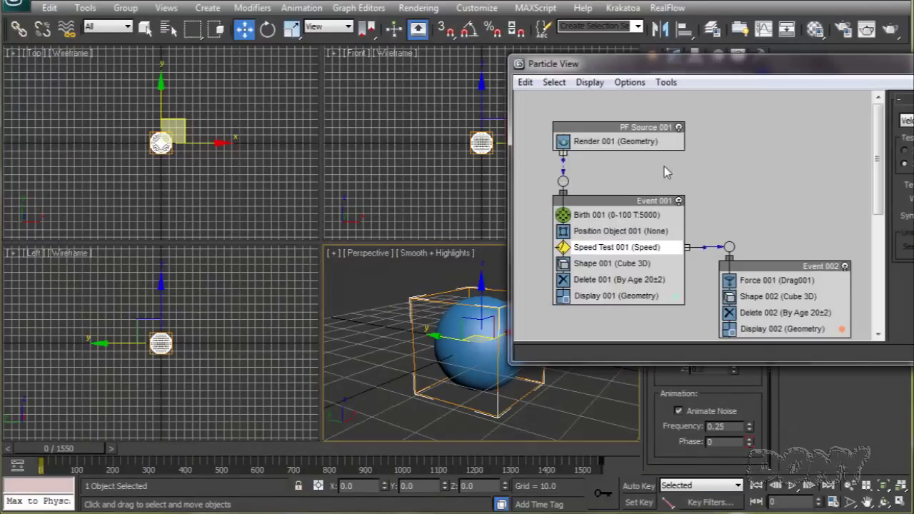
drag(667, 74, 181, 74)
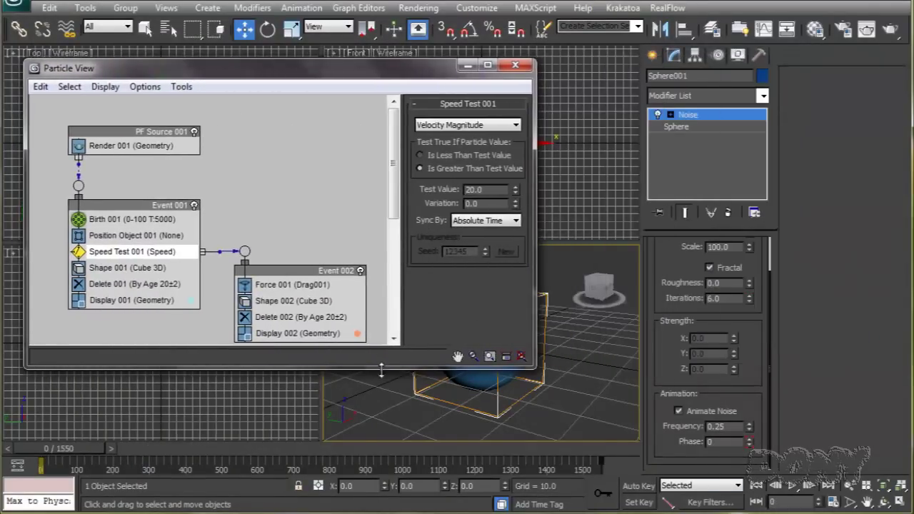
drag(381, 365, 378, 405)
middle_drag(318, 190, 296, 172)
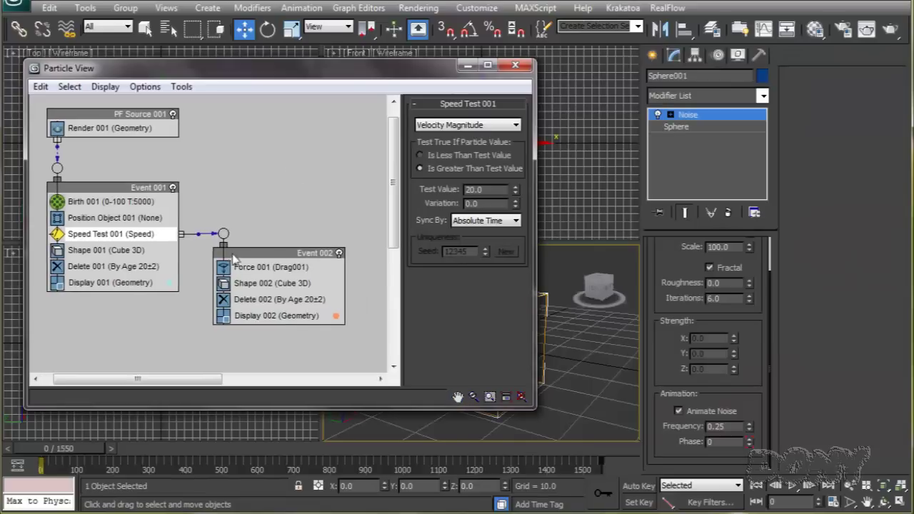
click(121, 220)
click(452, 195)
click(494, 254)
- Add the sphere as the Position Object emitter and close Particle View
drag(409, 70, 358, 57)
click(376, 240)
click(506, 330)
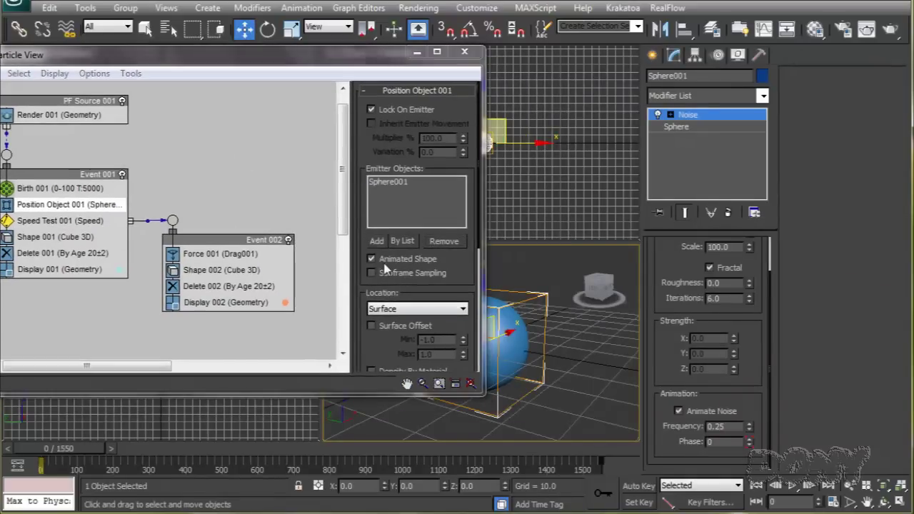
drag(343, 58, 393, 57)
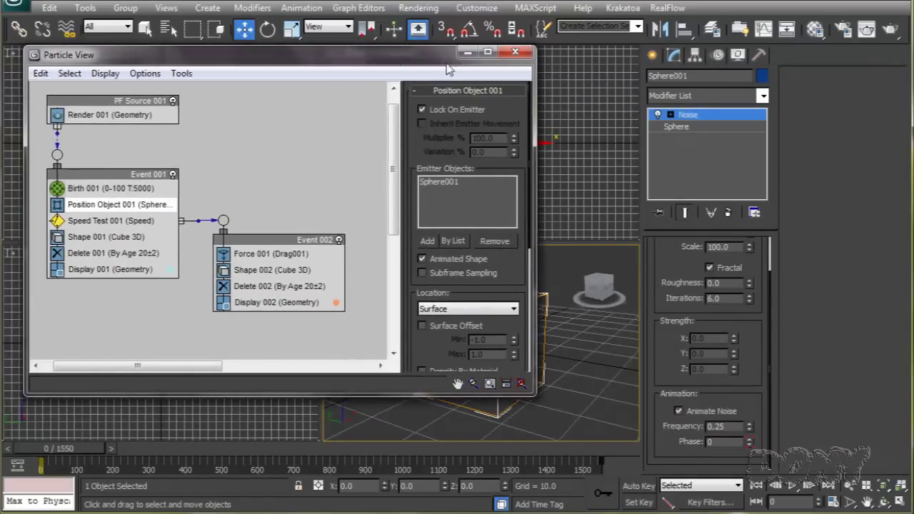
click(515, 53)
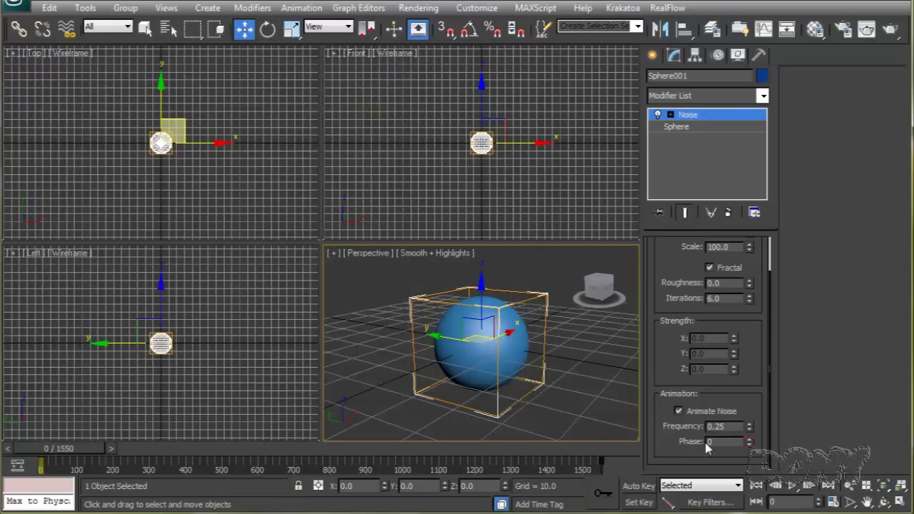
- Unhide all objects and play the animation to frame 215 to check the particle spray
right_click(434, 312)
click(477, 246)
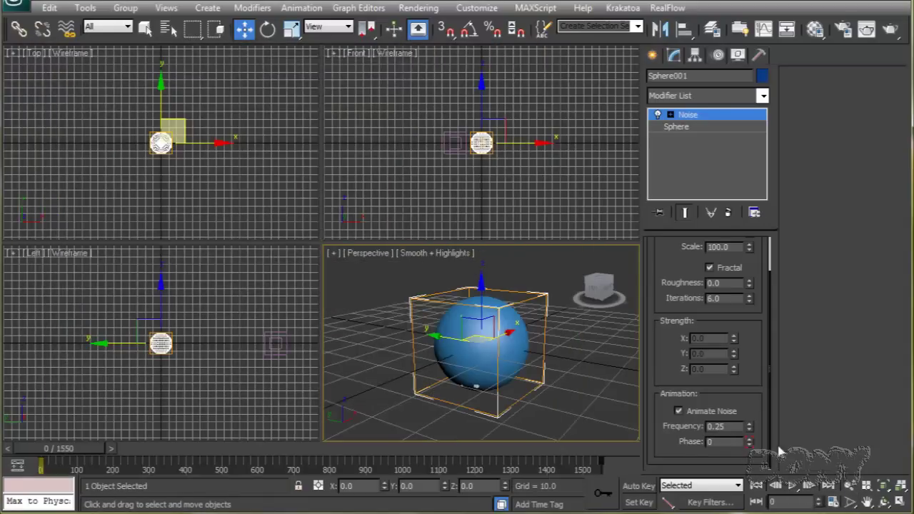
click(793, 486)
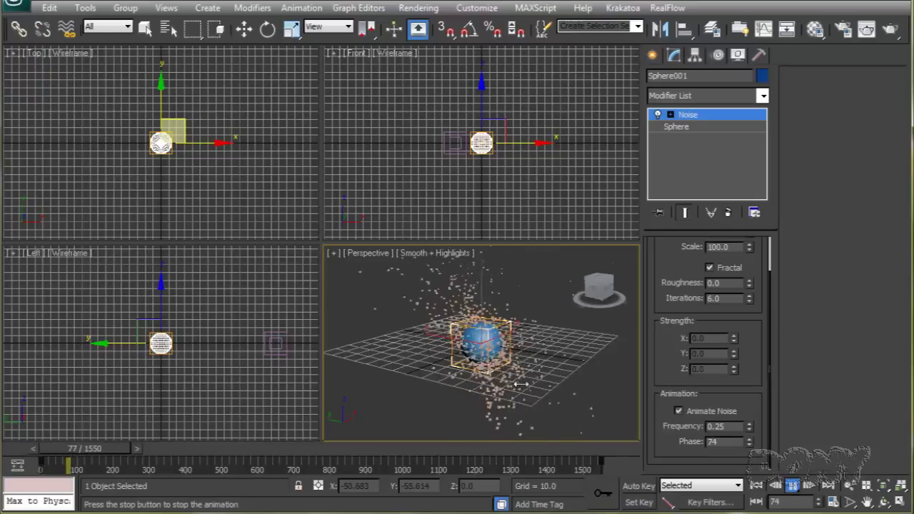
alt+middle_drag(539, 382, 461, 380)
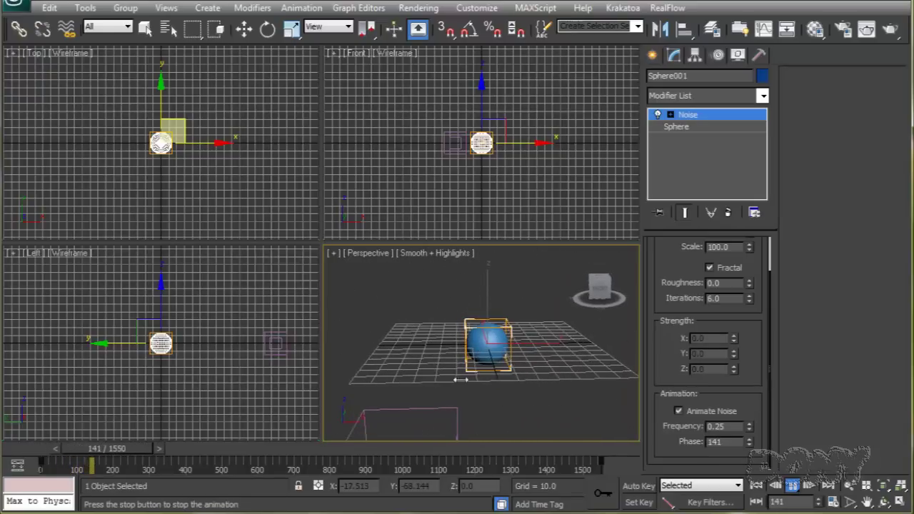
click(806, 486)
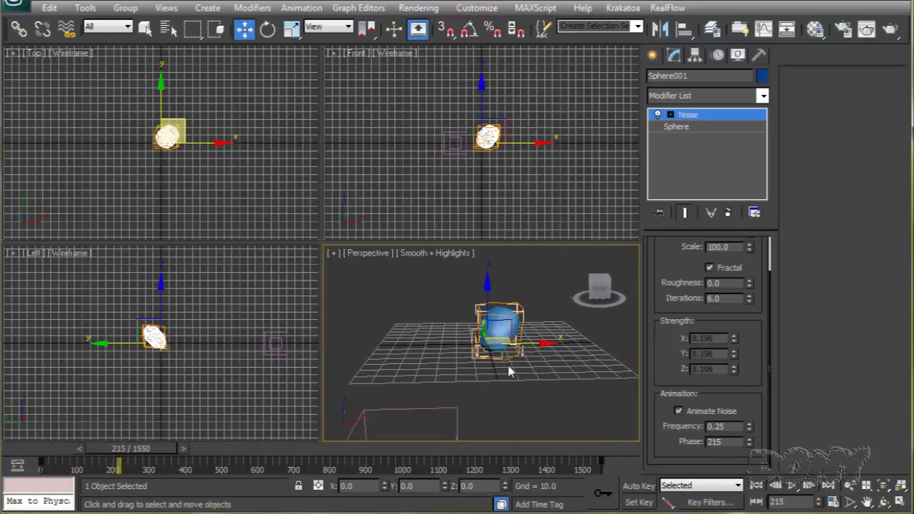
- Set Birth 001's Emit Stop to frame 1550 and its Amount to 10000 particles
key(6)
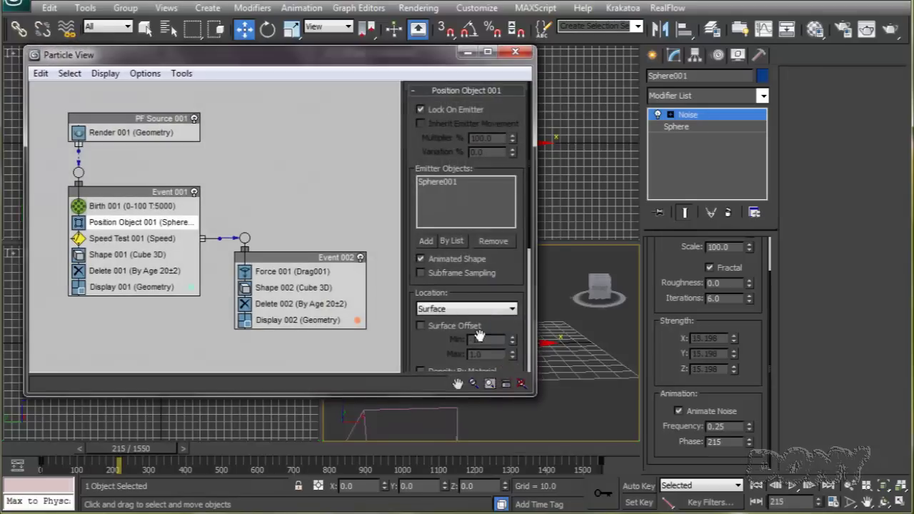
click(125, 206)
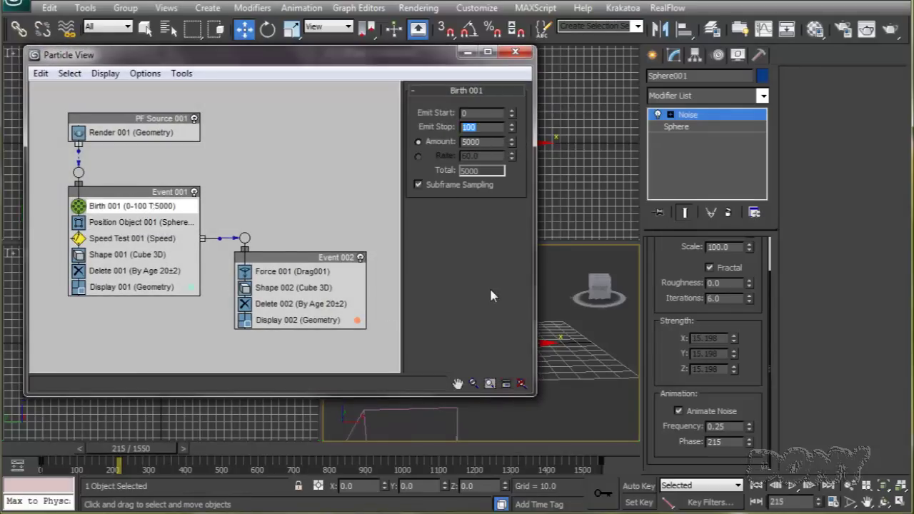
key(Return)
drag(428, 64, 391, 109)
click(454, 186)
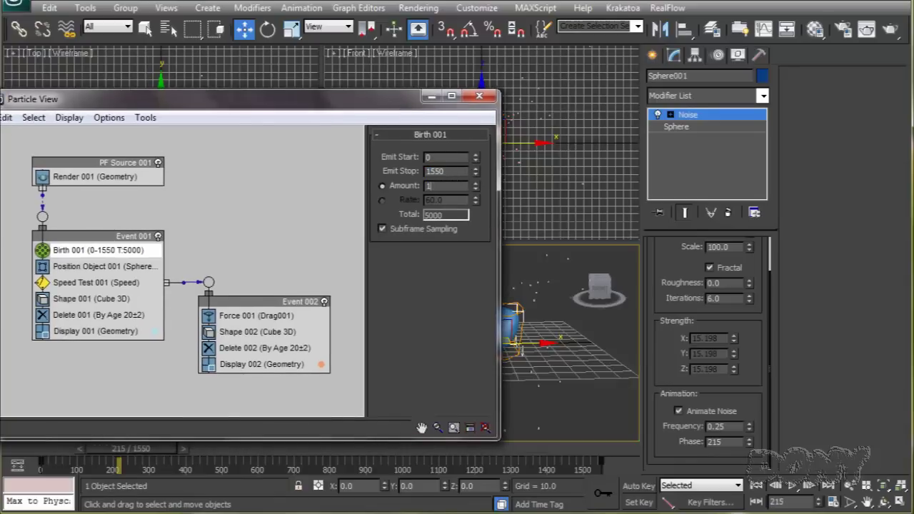
text(10000)
key(Return)
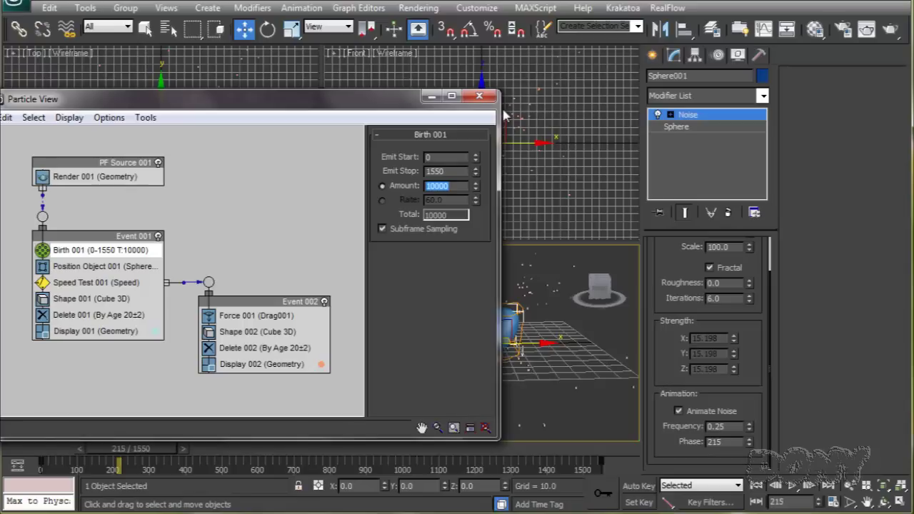
click(479, 96)
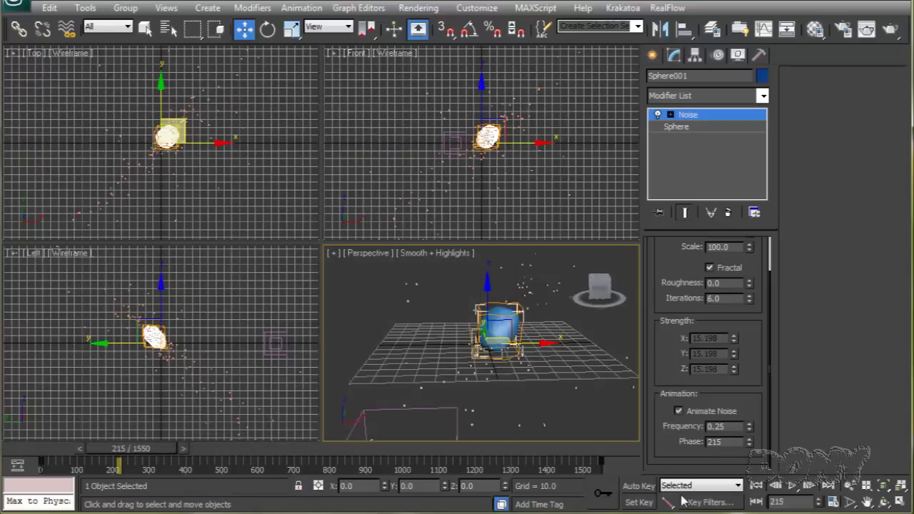
- Preview the particles to frame 340, then replay them in a maximized Perspective view
click(793, 486)
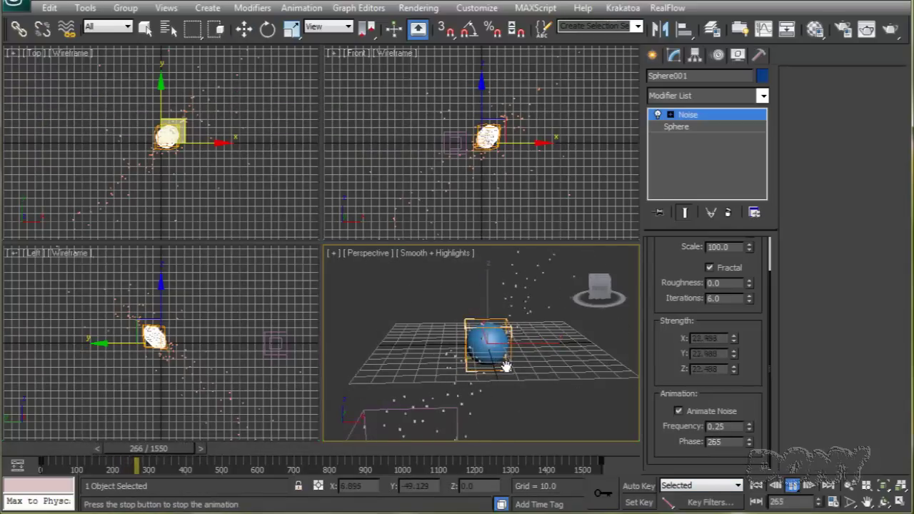
alt+middle_drag(473, 367, 521, 368)
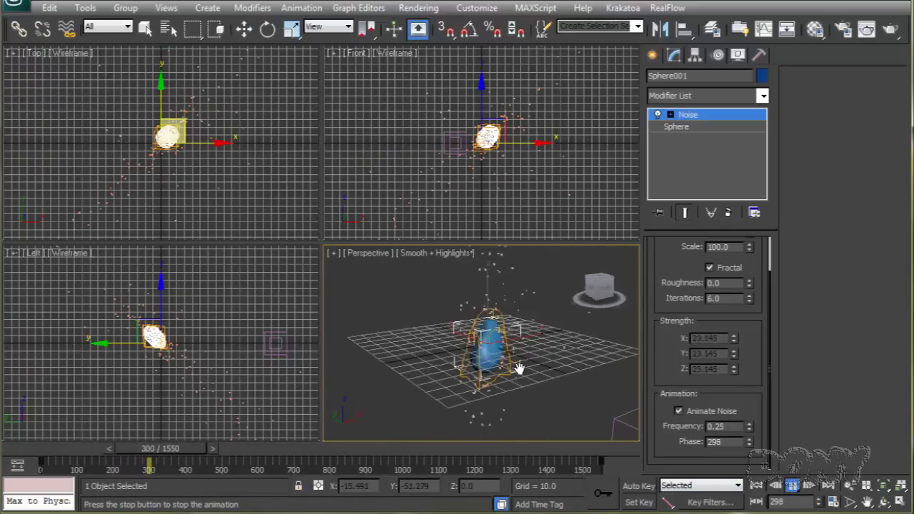
key(slash)
click(899, 503)
key(w)
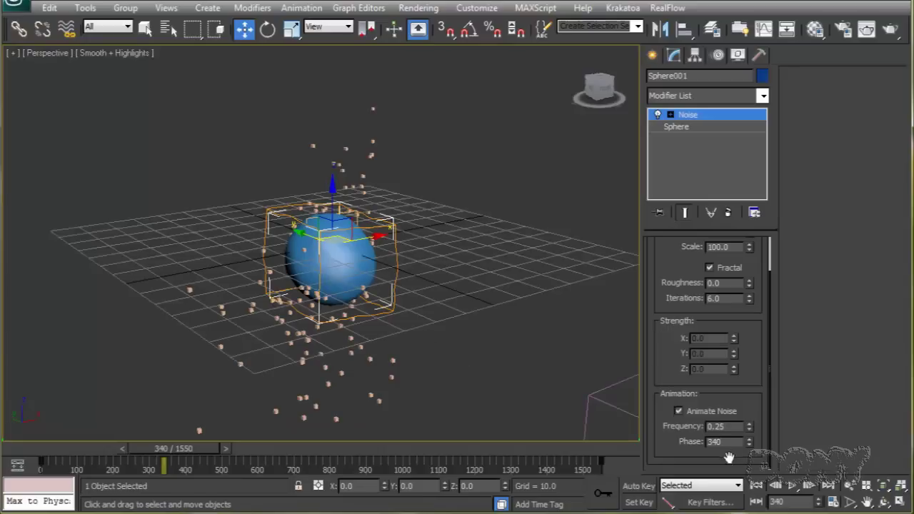
click(792, 485)
alt+middle_drag(326, 336, 433, 331)
scroll(431, 331, down, 3)
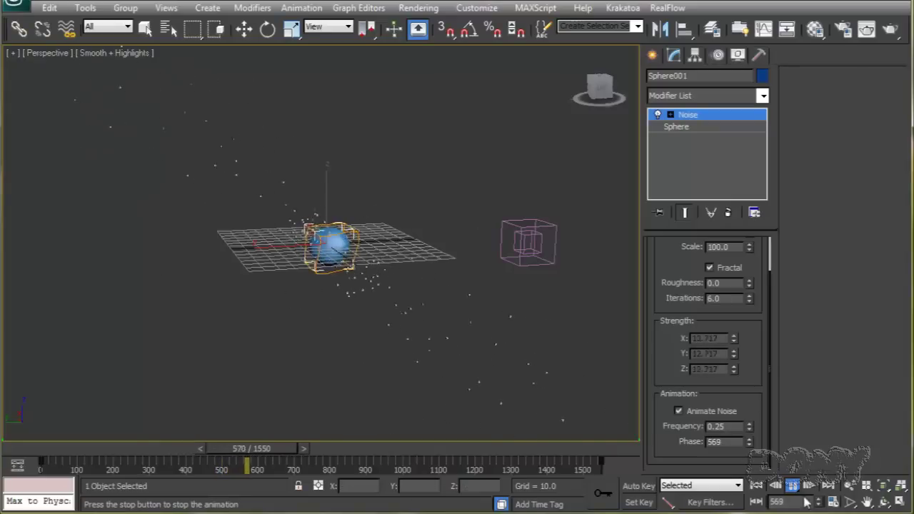
- Copy Speed Test 001 and Delete 001 into a new Event 003 and rearrange the events
key(w)
key(6)
click(107, 285)
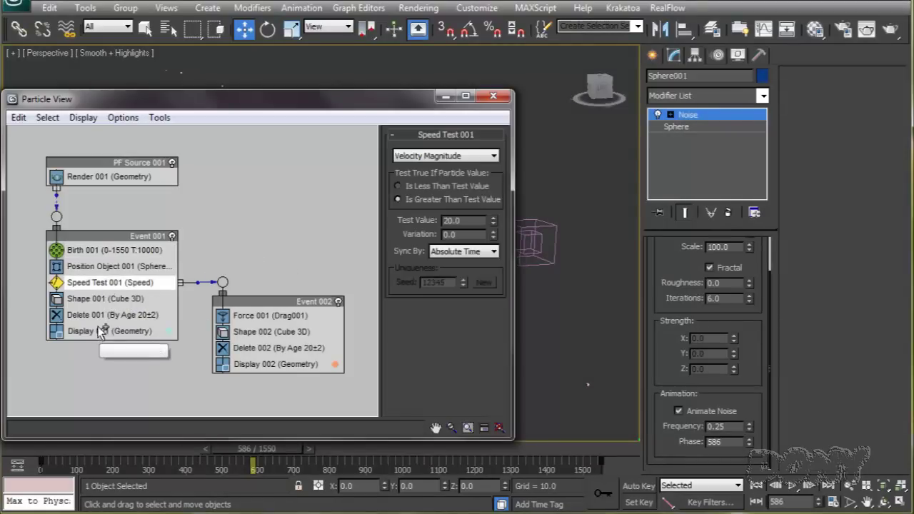
ctrl+click(97, 318)
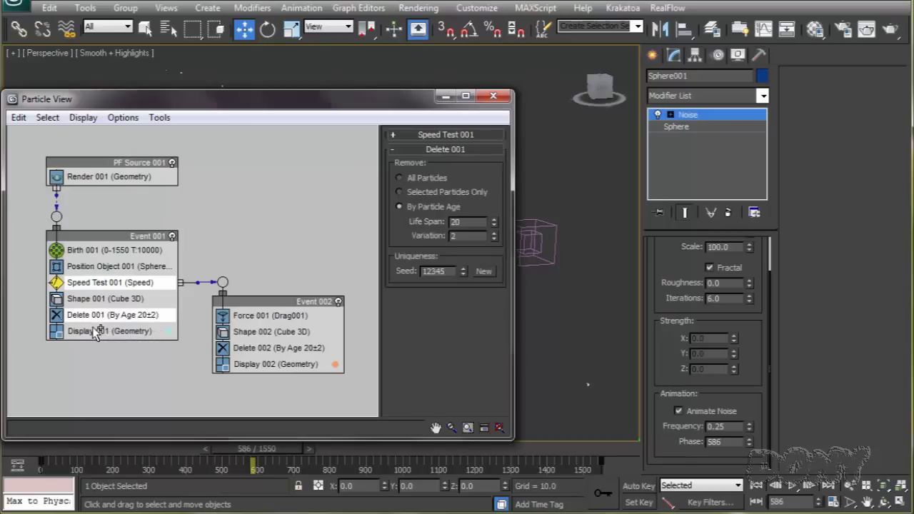
drag(98, 318, 96, 380)
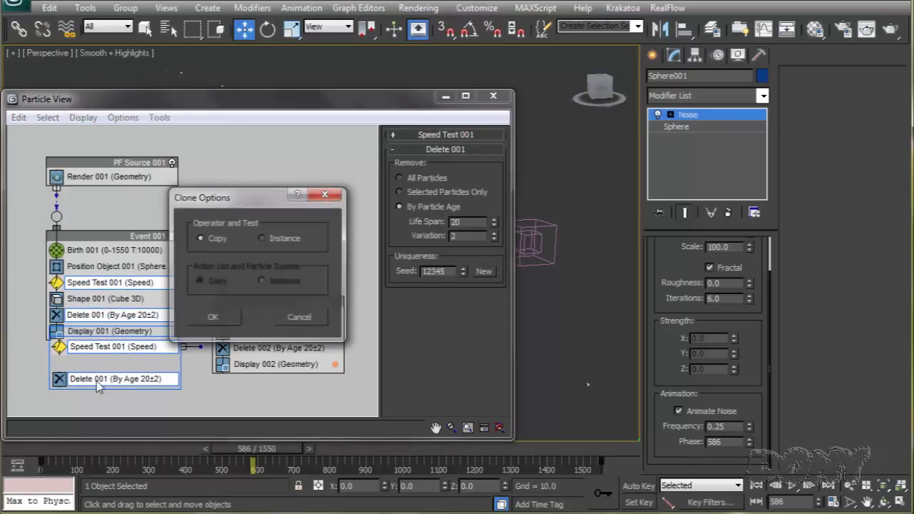
click(219, 318)
drag(110, 336, 110, 359)
drag(109, 239, 107, 219)
drag(111, 363, 268, 319)
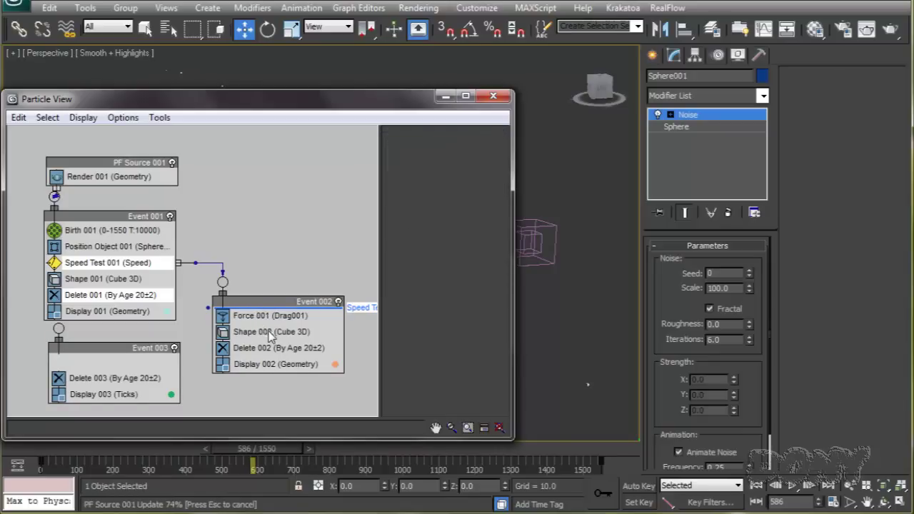
- Place Speed Test 002 in Event 002 at frame 0 and wire its output to Event 003
drag(268, 326, 268, 327)
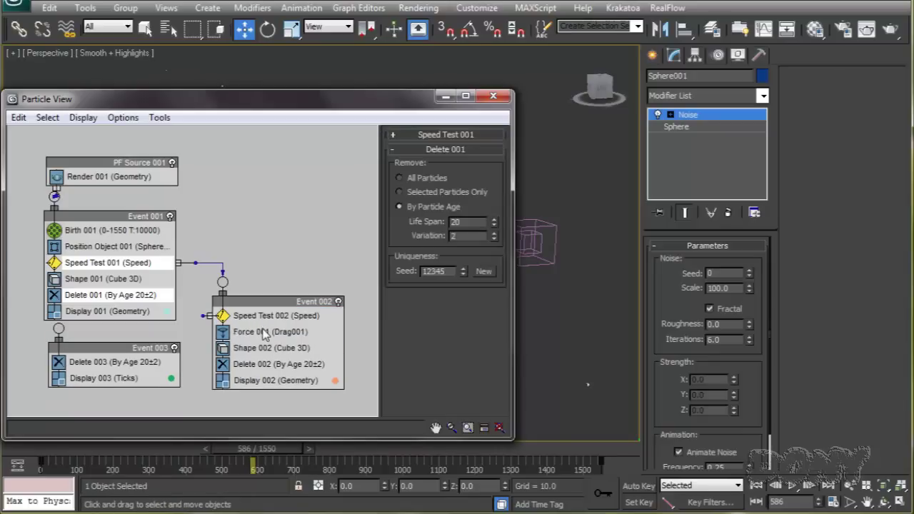
click(755, 486)
click(110, 318)
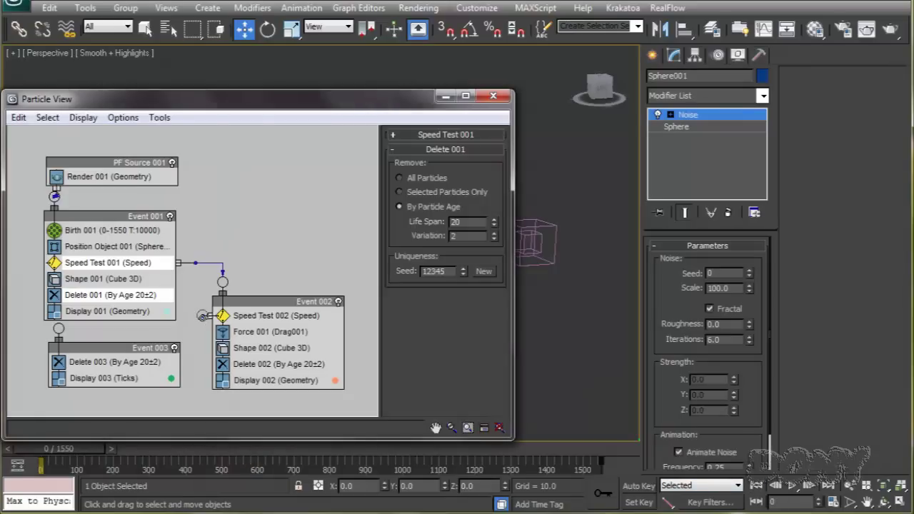
drag(60, 330, 204, 315)
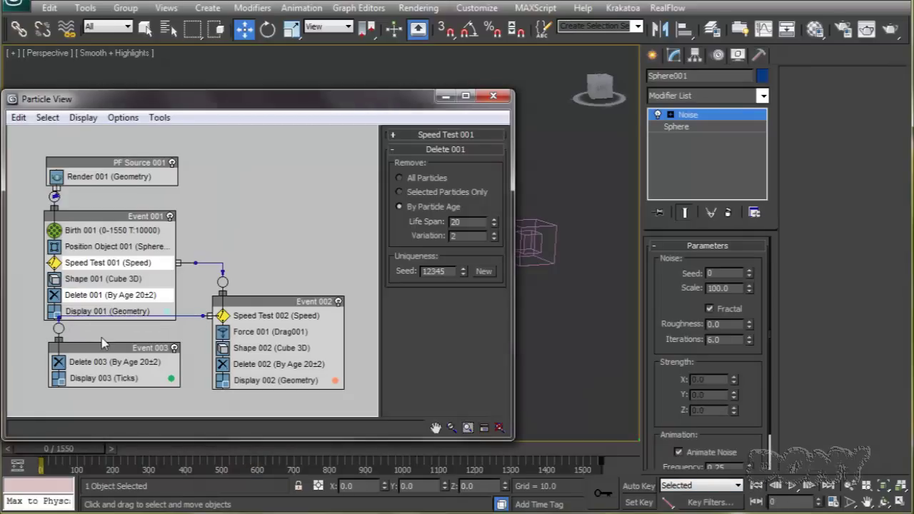
drag(103, 348, 105, 358)
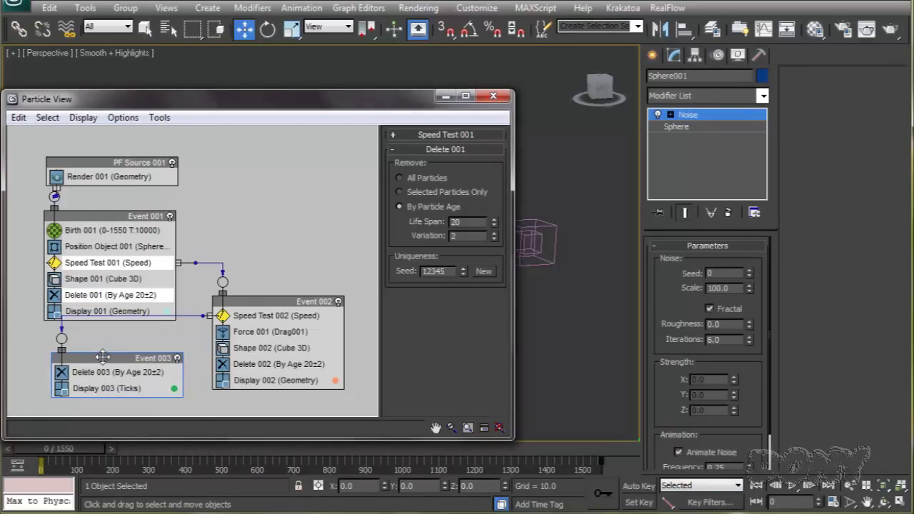
click(265, 317)
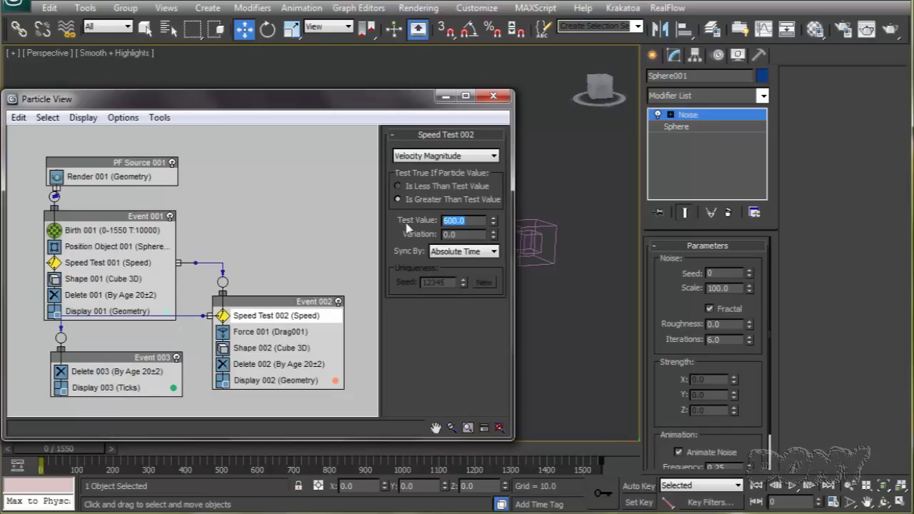
- Move Particle View aside and play the animation to test the particle routing
drag(377, 92, 779, 105)
middle_drag(434, 314, 214, 314)
click(792, 486)
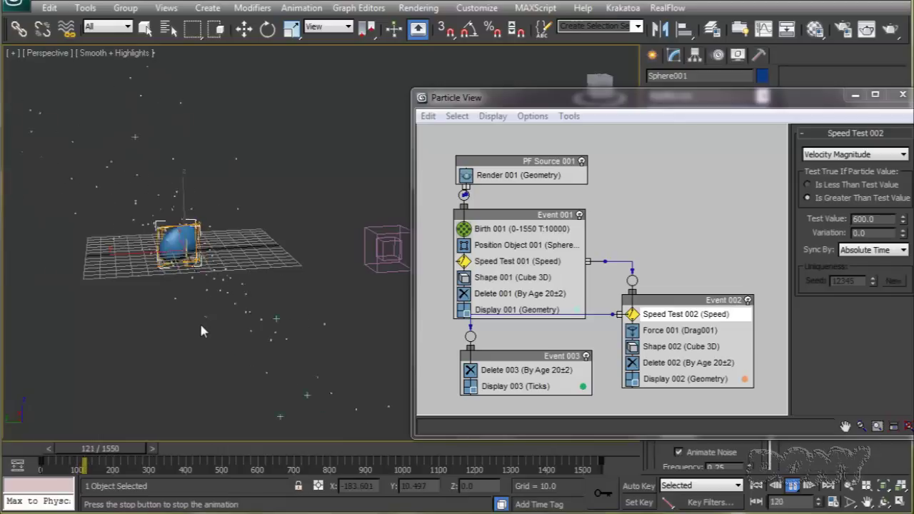
- Lower the speed test's Test Value to 400 and stop playback at frame 415
alt+middle_drag(199, 321, 239, 308)
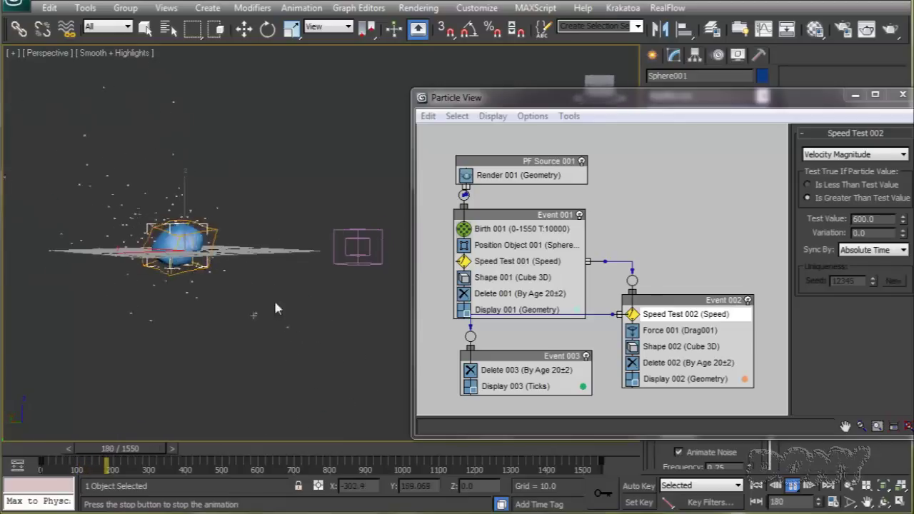
click(870, 219)
double_click(869, 220)
text(400)
key(Return)
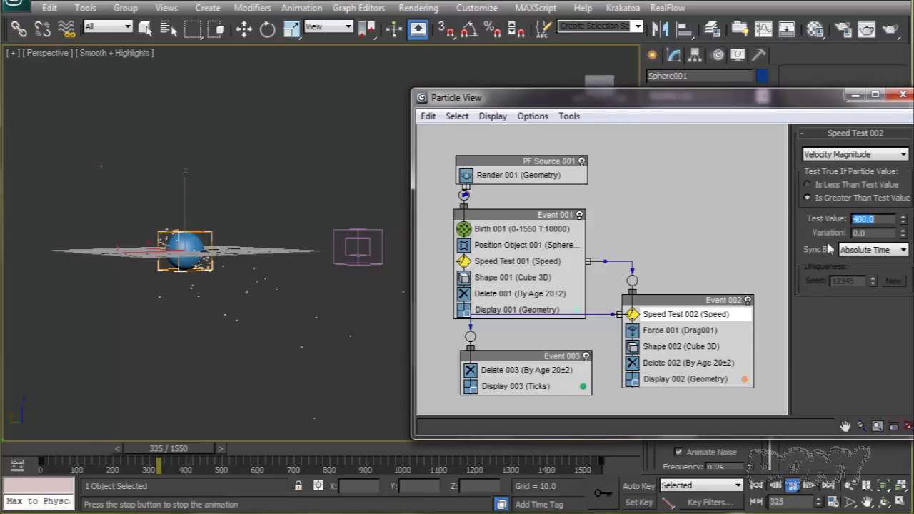
click(793, 485)
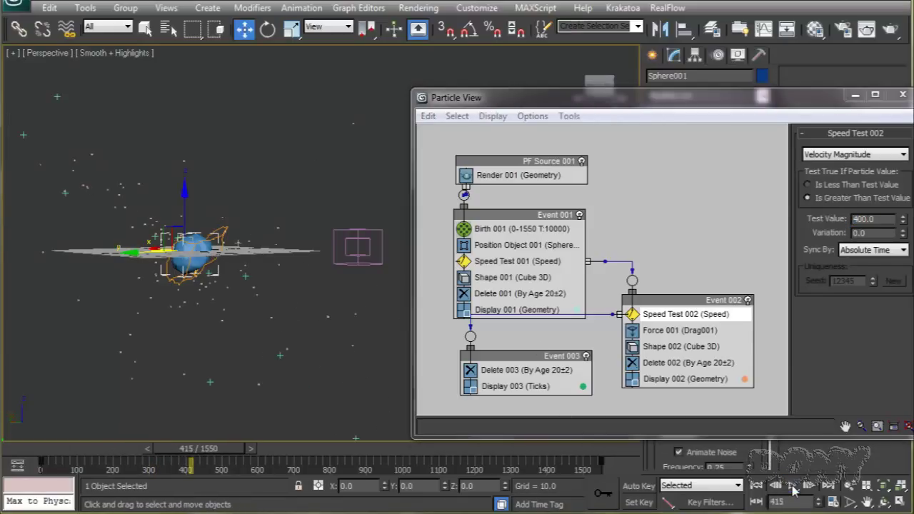
- Make Delete 003 remove all particles and replay the animation from frame 0
click(525, 370)
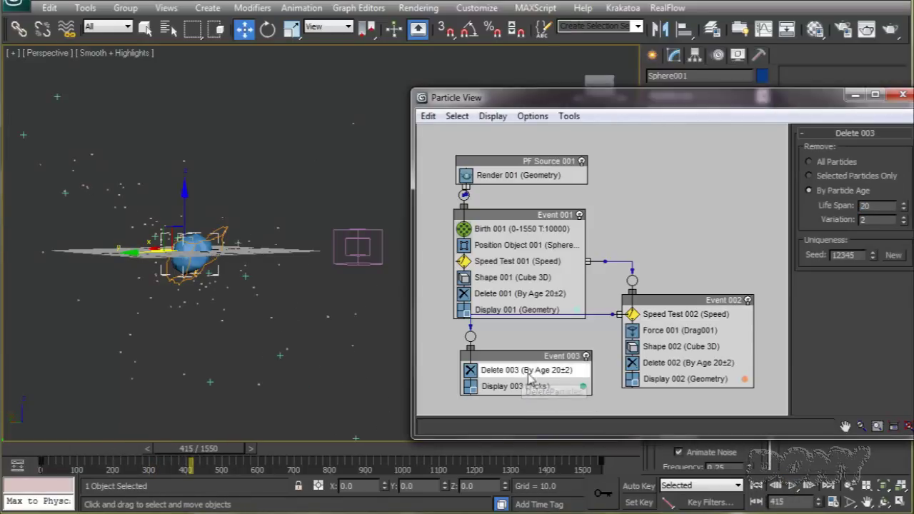
click(809, 162)
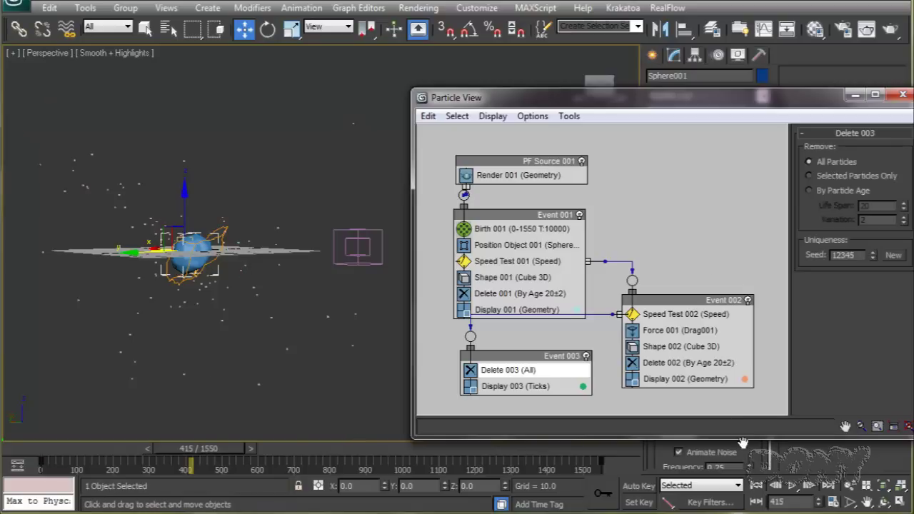
mouse_move(279, 314)
alt+middle_down()
mouse_move(270, 338)
mouse_move(284, 330)
alt+middle_up()
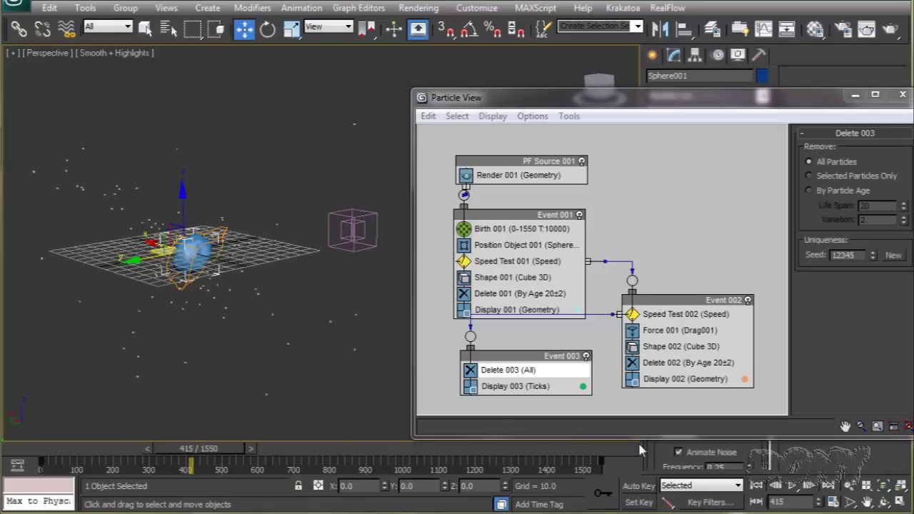
click(757, 486)
click(793, 486)
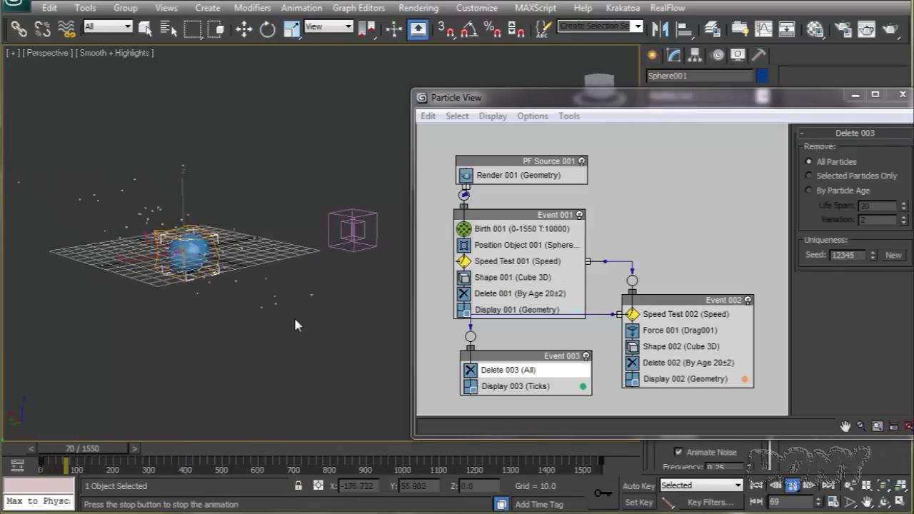
middle_drag(292, 318, 336, 339)
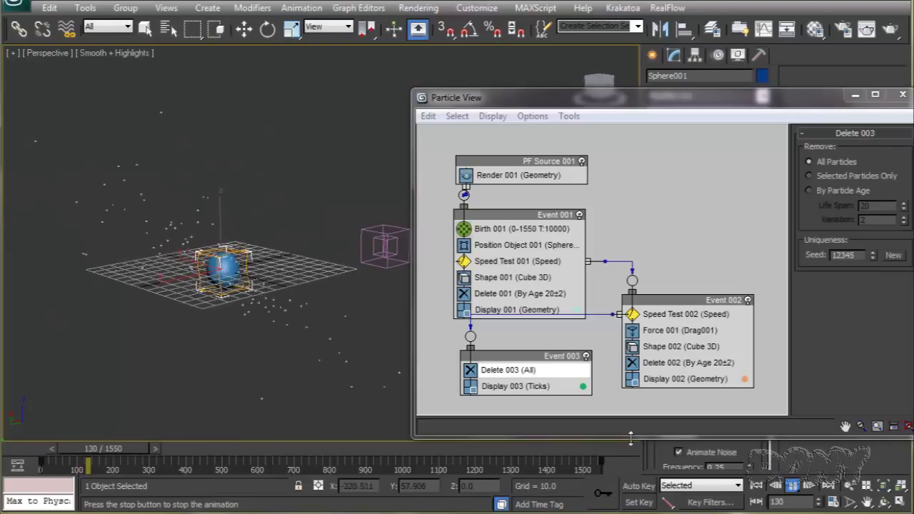
key(w)
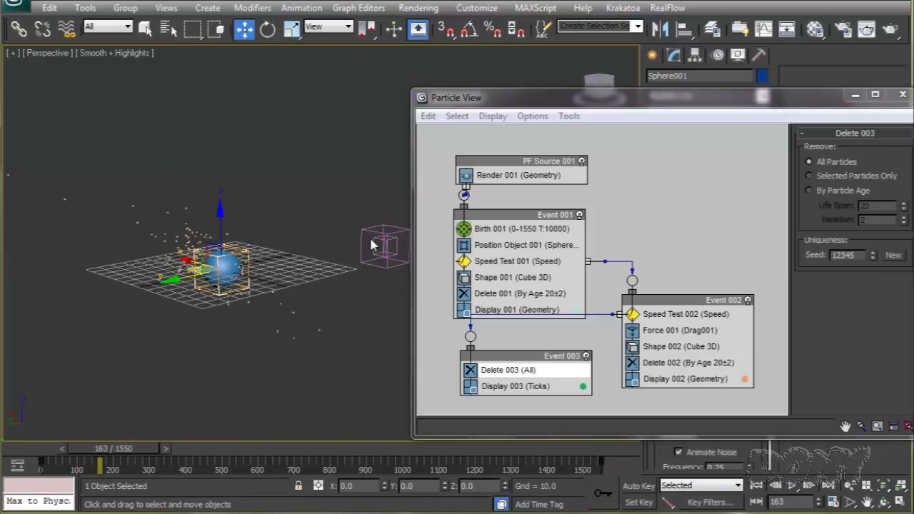
- Select the Drag space warp and get its X axis linear damping ready for editing
click(383, 247)
drag(631, 104, 398, 208)
double_click(863, 193)
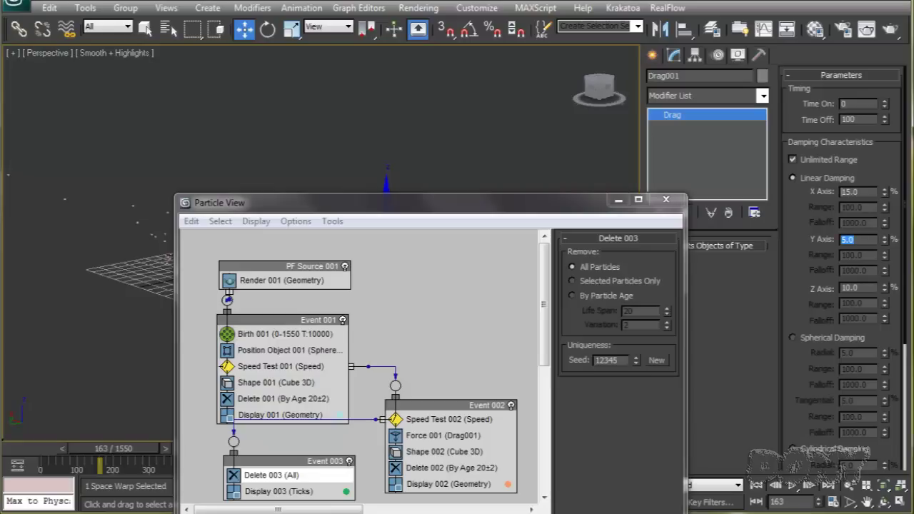
- Enter a linear damping of 15 and preview the particles from frame 0
text(15)
key(Tab)
click(665, 200)
click(757, 485)
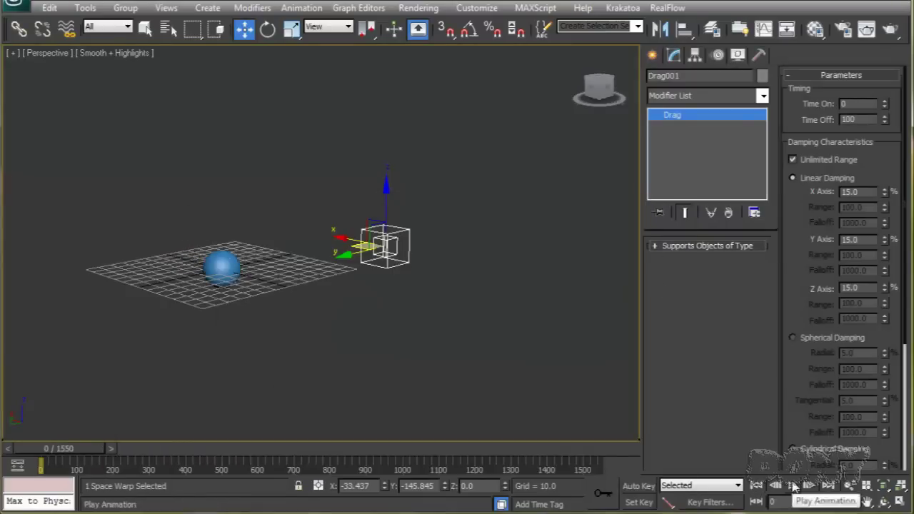
click(793, 485)
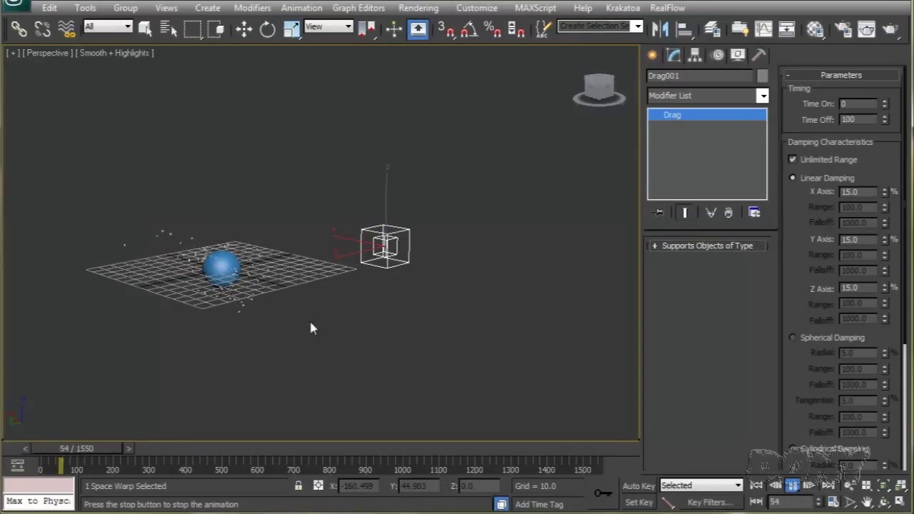
middle_drag(237, 318, 322, 316)
scroll(324, 315, up, 2)
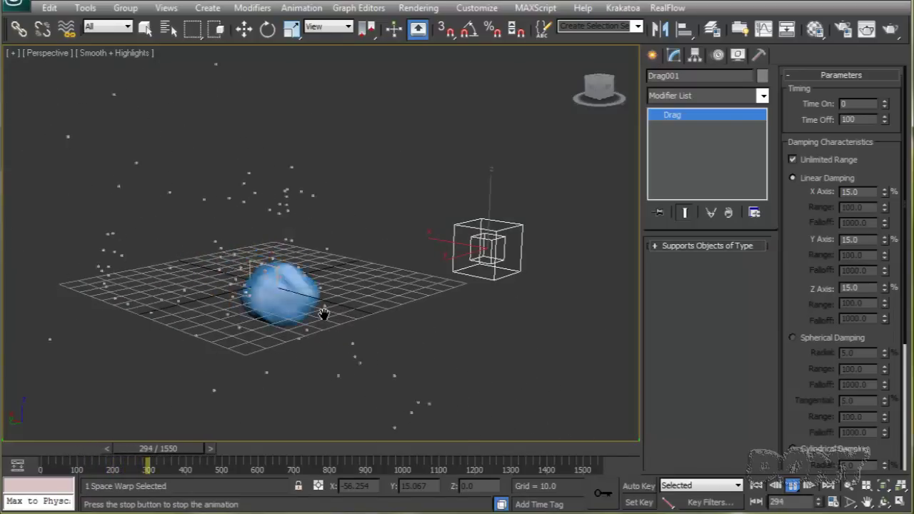
scroll(324, 314, down, 2)
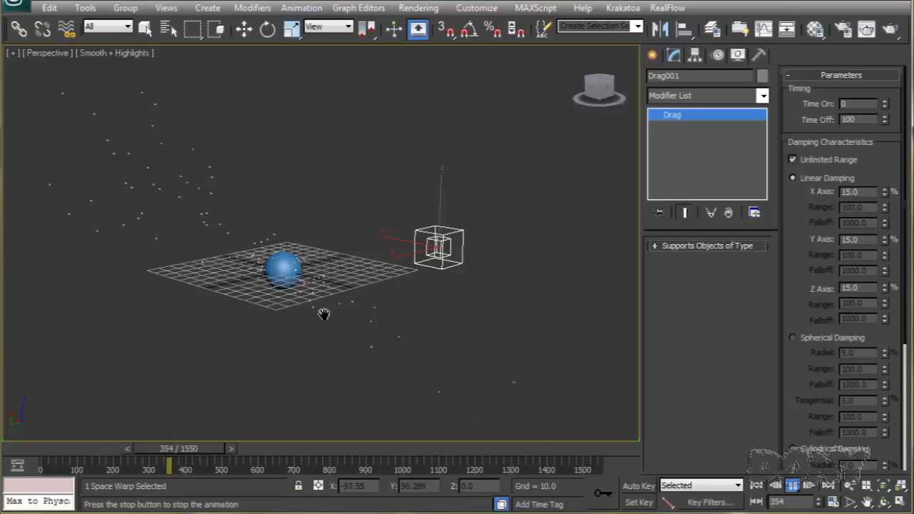
alt+middle_drag(379, 332, 283, 323)
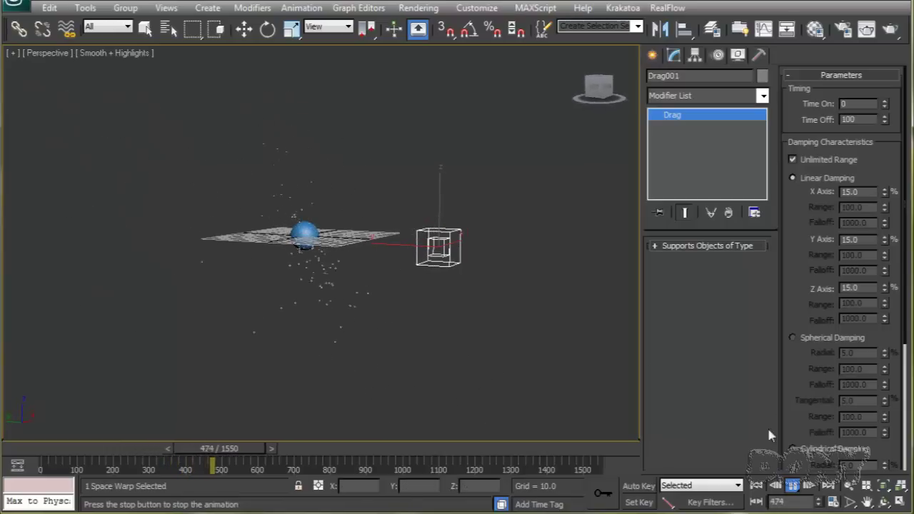
click(792, 485)
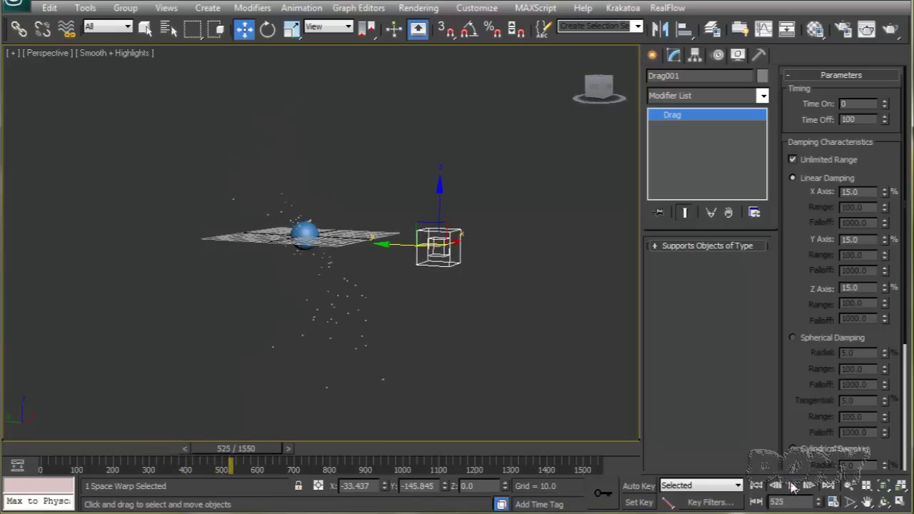
alt+middle_drag(421, 351, 532, 356)
mouse_move(449, 351)
middle_down()
mouse_move(515, 348)
mouse_move(445, 356)
middle_up()
- Switch off Event 001 and PF Source 001, then play to check and rewind to frame 0
key(6)
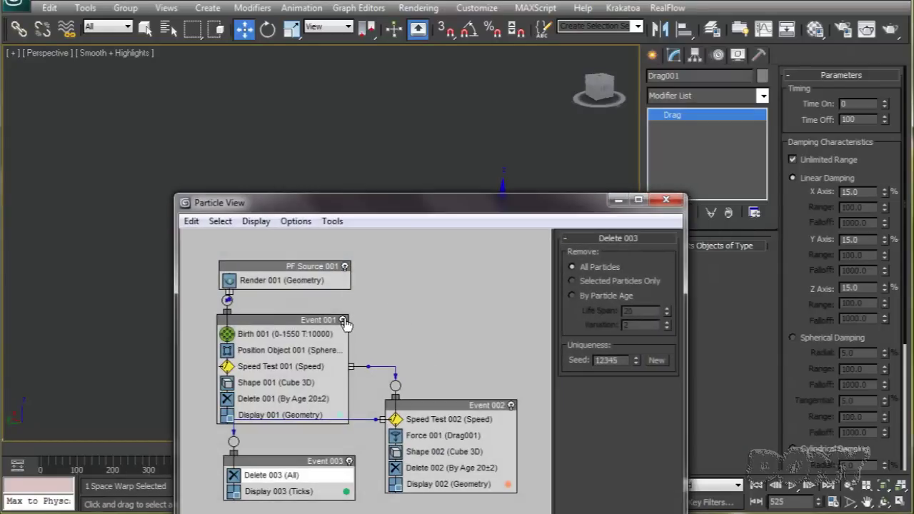
click(343, 320)
click(344, 267)
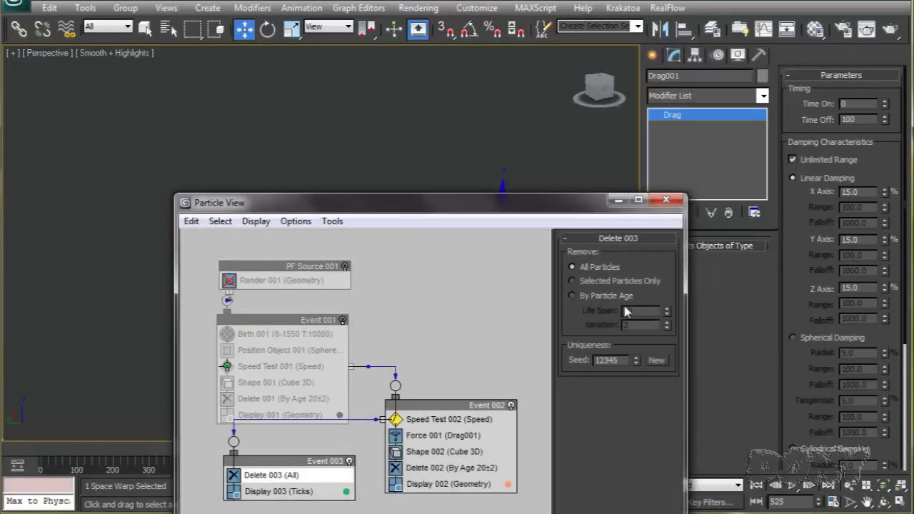
click(666, 200)
mouse_move(470, 325)
alt+middle_down()
mouse_move(445, 315)
mouse_move(457, 321)
alt+middle_up()
click(793, 485)
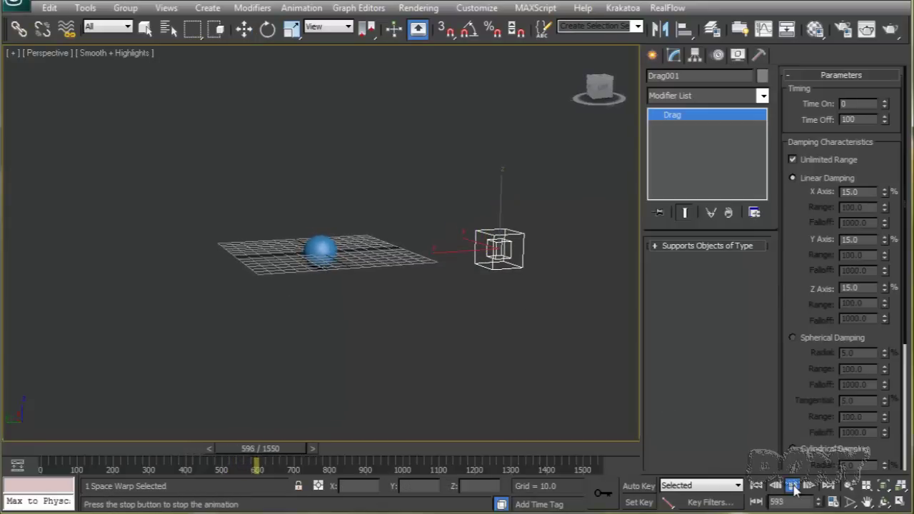
click(793, 485)
click(756, 486)
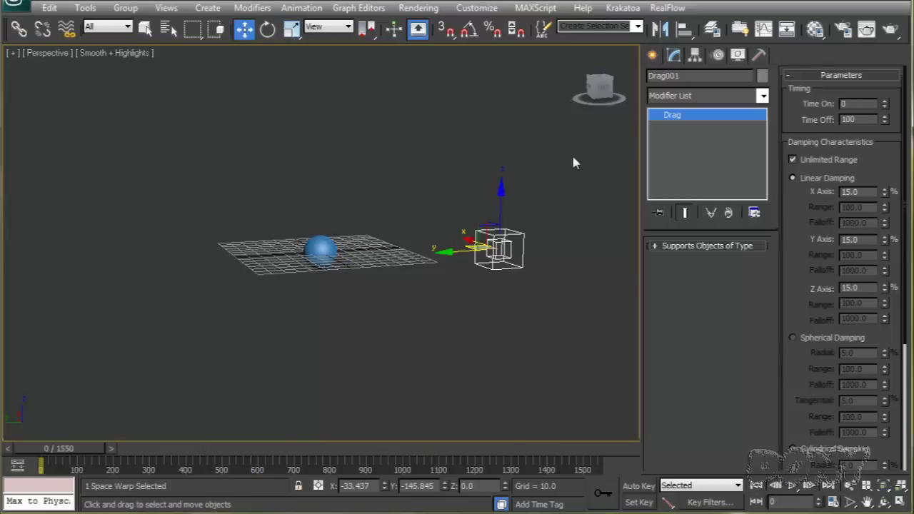
- Give Drag001 a Position Motion Capture controller with X bound to the Joystick Input Device
click(720, 59)
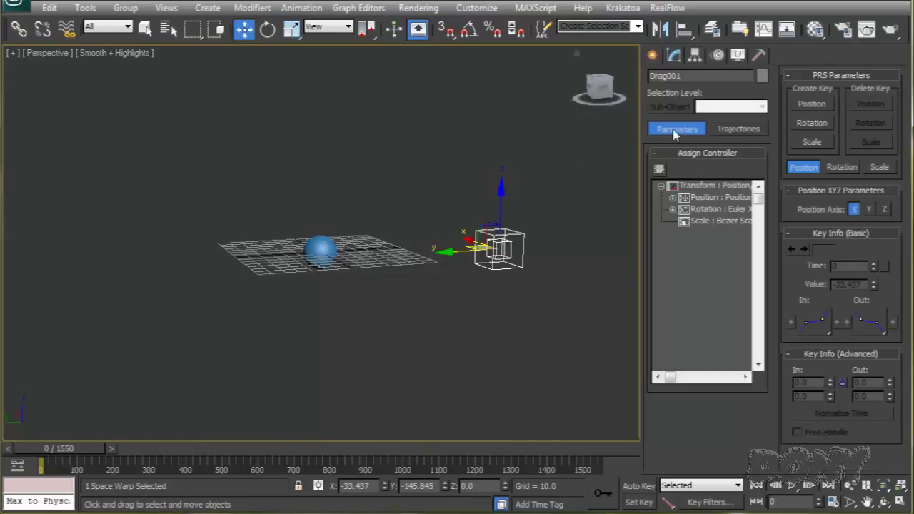
click(660, 169)
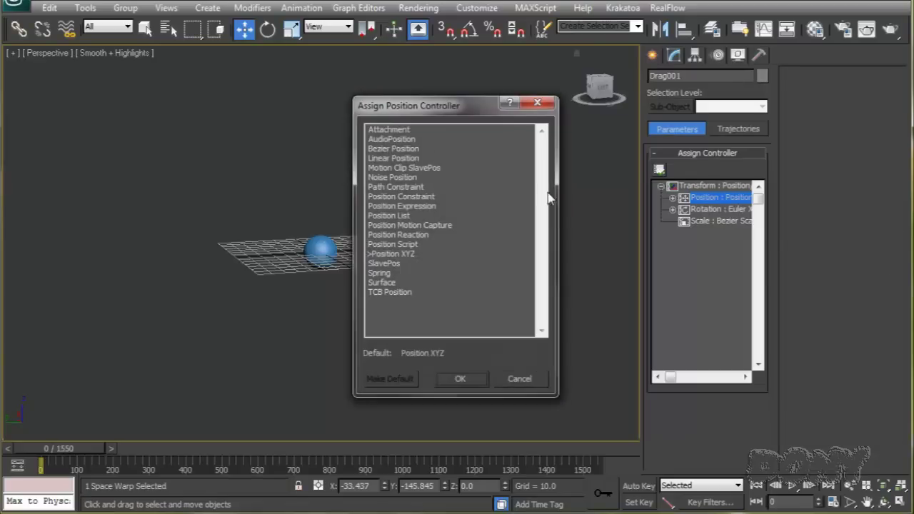
double_click(389, 226)
click(606, 242)
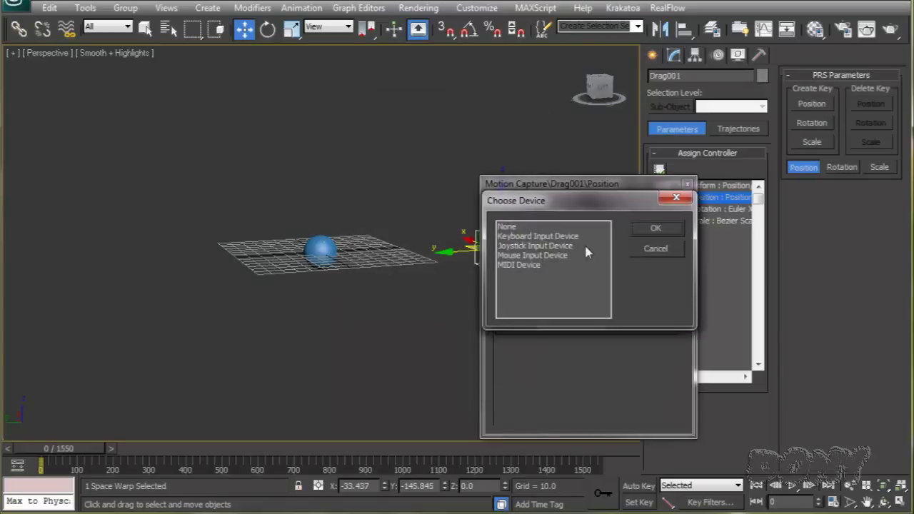
click(536, 244)
click(655, 224)
- Bind Y and Z position to the joystick too and open the Motion Capture utility
click(606, 259)
click(536, 245)
click(655, 225)
click(606, 275)
click(535, 244)
click(655, 226)
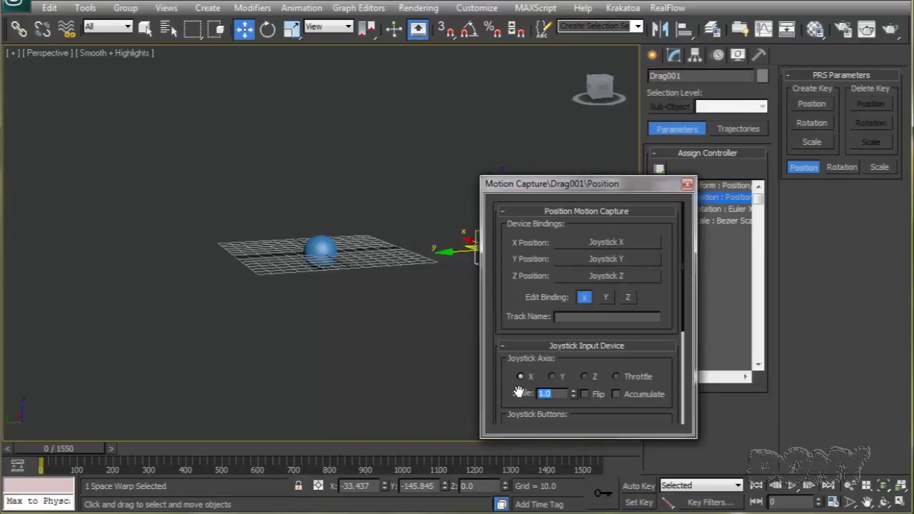
click(688, 184)
click(760, 55)
click(707, 220)
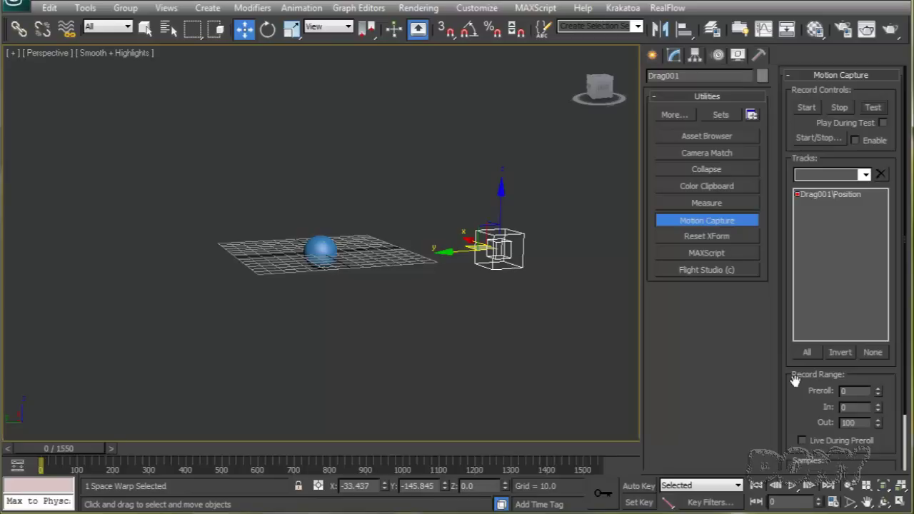
- Select the sphere, open its Motion Capture utility, and run a quick capture test
click(736, 218)
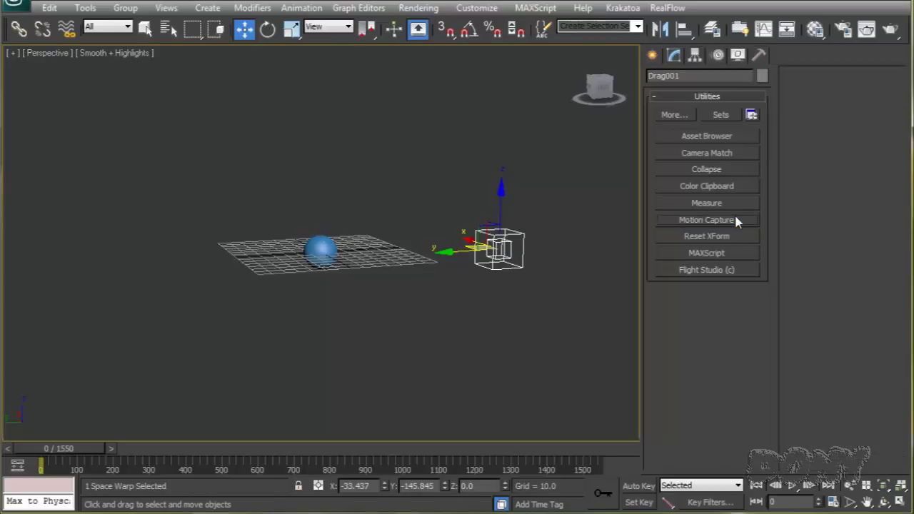
click(315, 250)
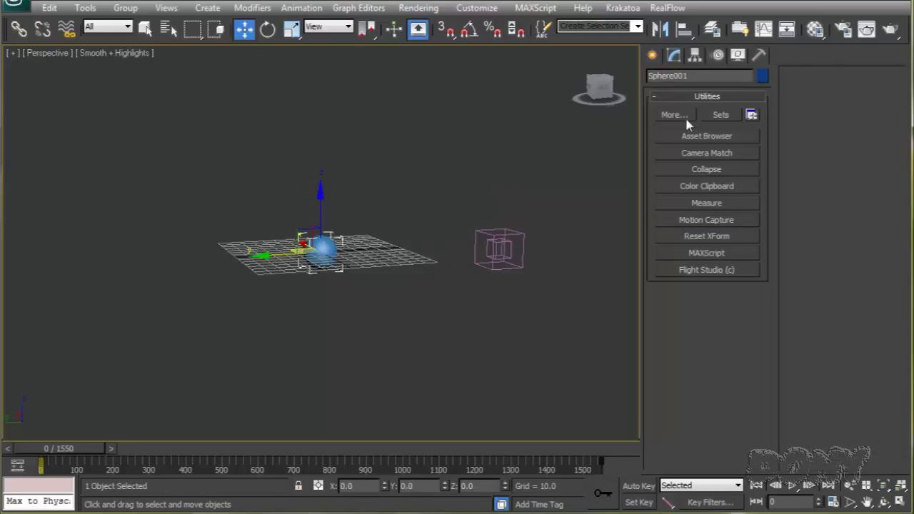
click(718, 55)
click(759, 55)
click(707, 220)
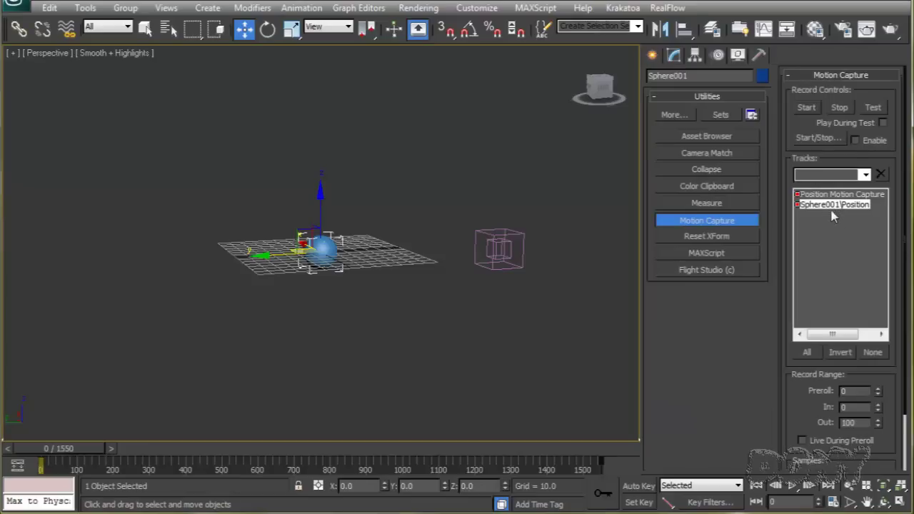
click(873, 108)
click(871, 110)
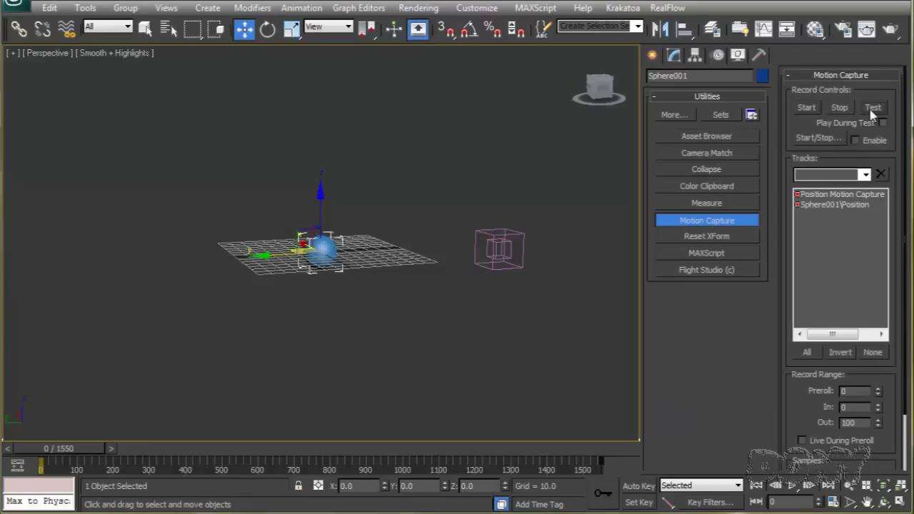
- Set the record range to end at 1550, pick Sphere001\Position, and start recording
click(806, 111)
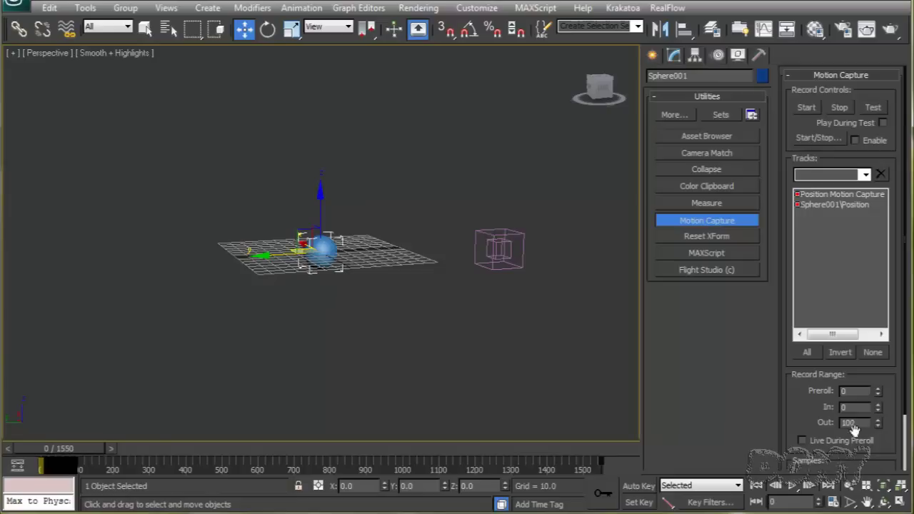
text(1550)
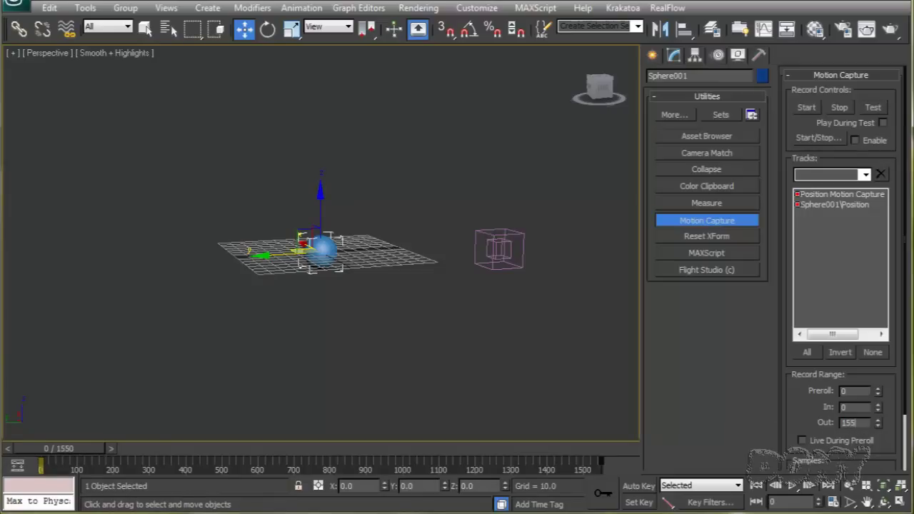
click(828, 195)
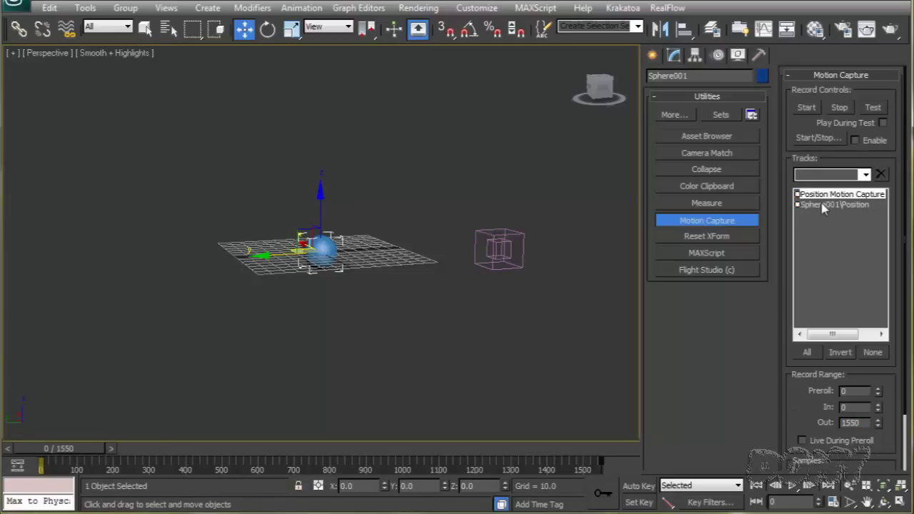
click(825, 204)
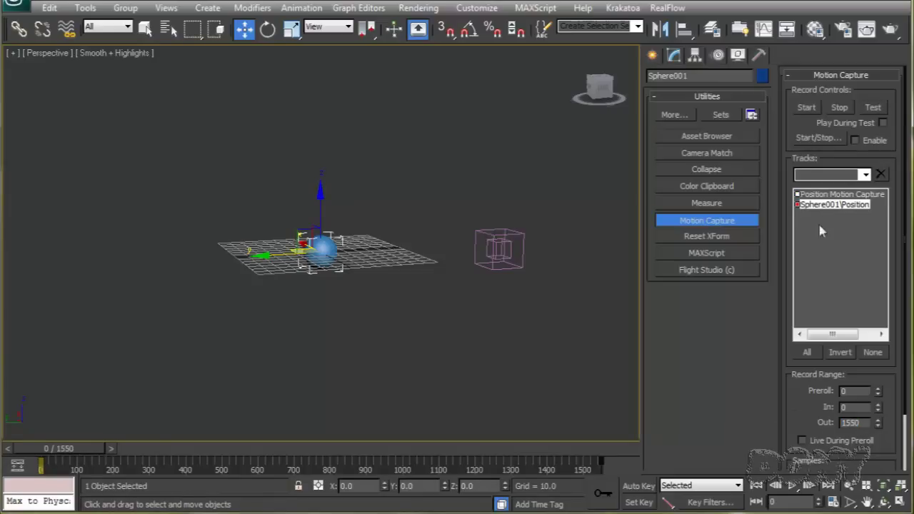
click(806, 108)
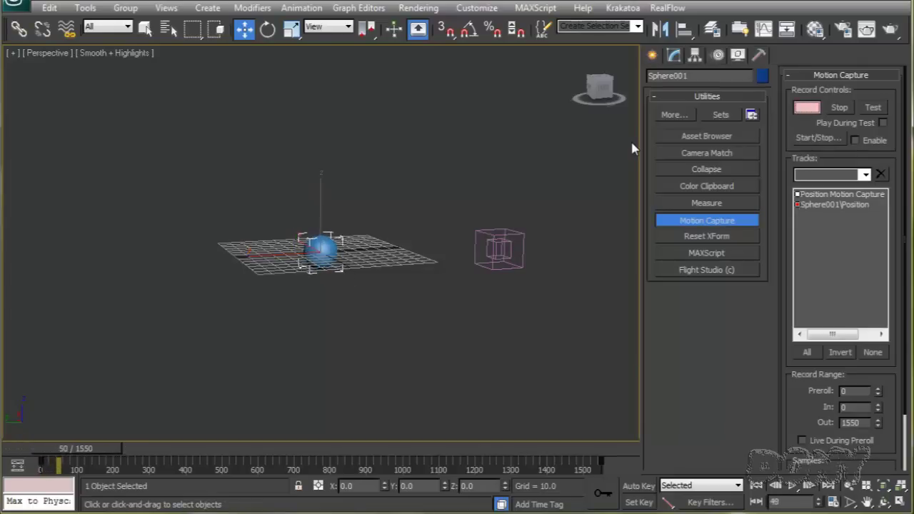